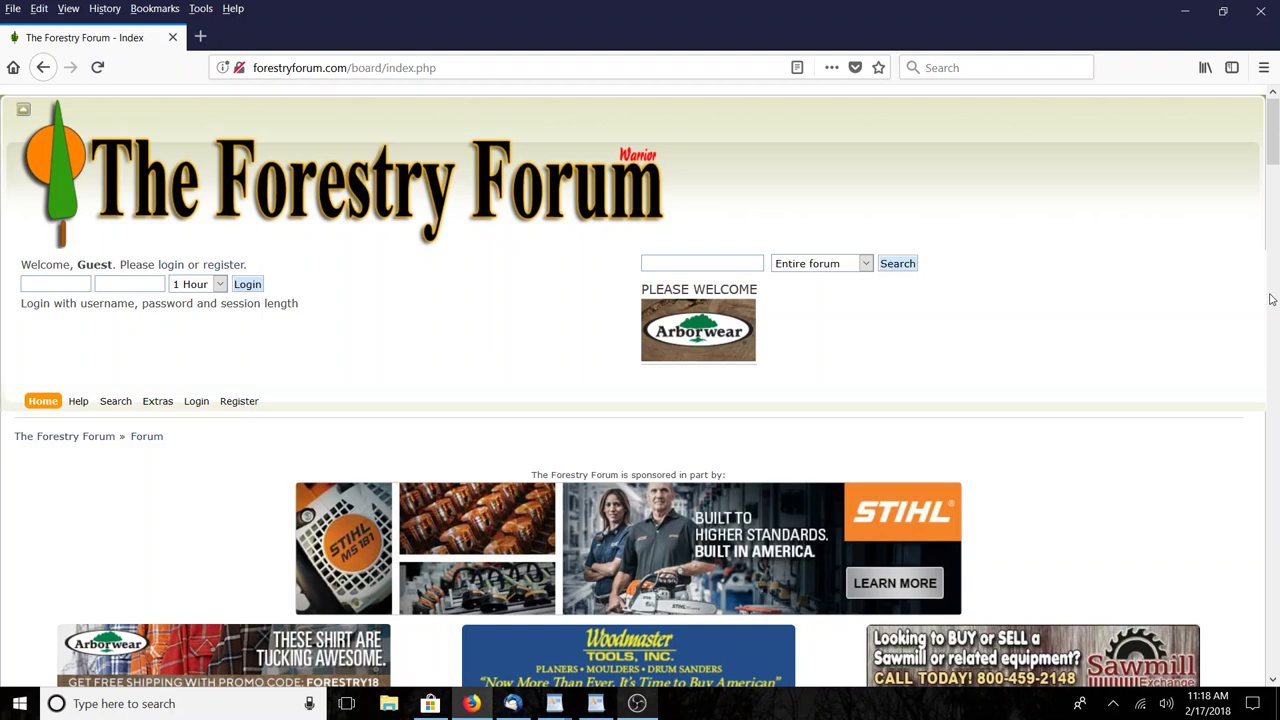
- Log in to The Forestry Forum with the member username and a pasted password
{"action": "left_click", "coordinate": [53, 290]}
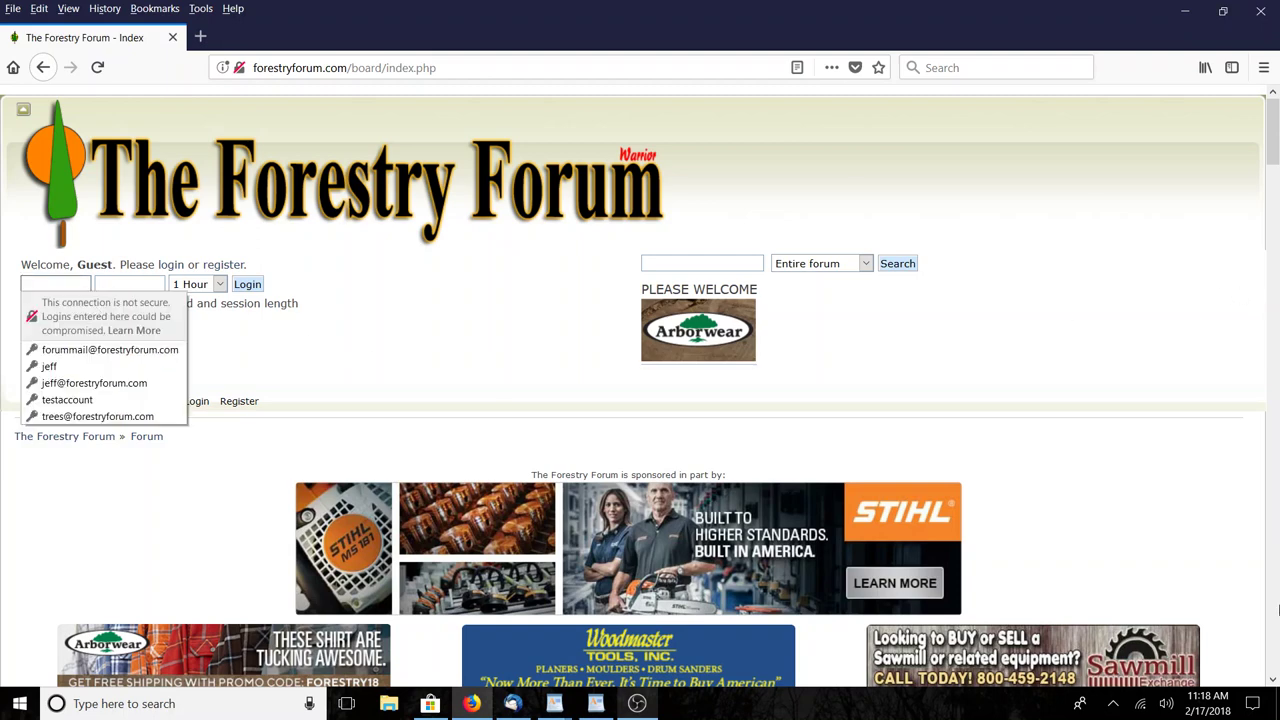
{"action": "type", "text": "testa"}
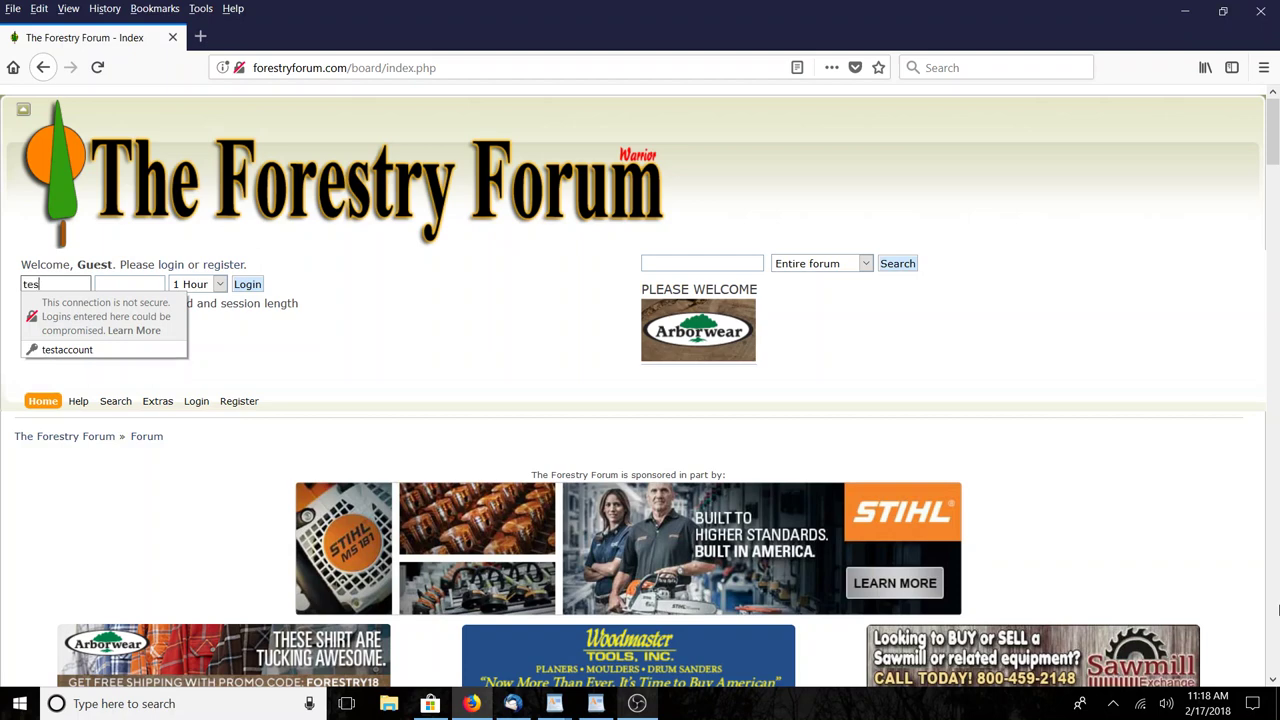
{"action": "type", "text": "cc"}
{"action": "type", "text": "ount"}
{"action": "left_click", "coordinate": [118, 284]}
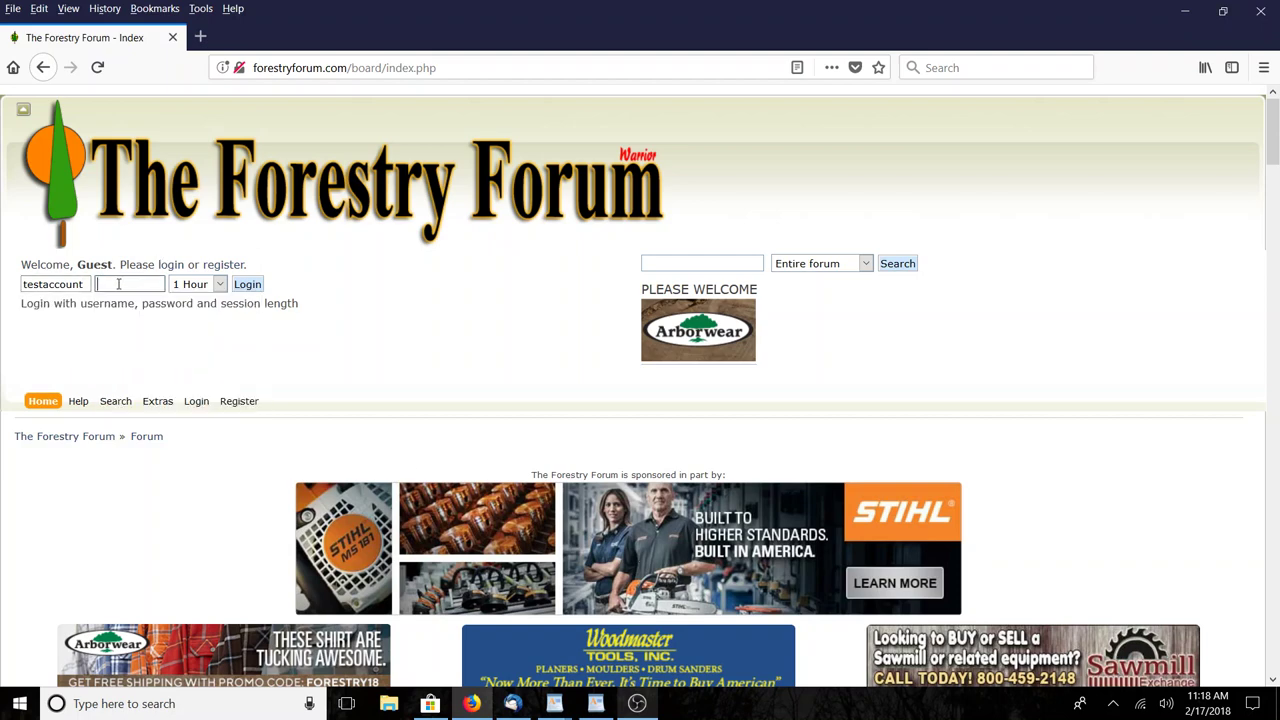
{"action": "right_click", "coordinate": [118, 284]}
{"action": "left_click", "coordinate": [155, 346]}
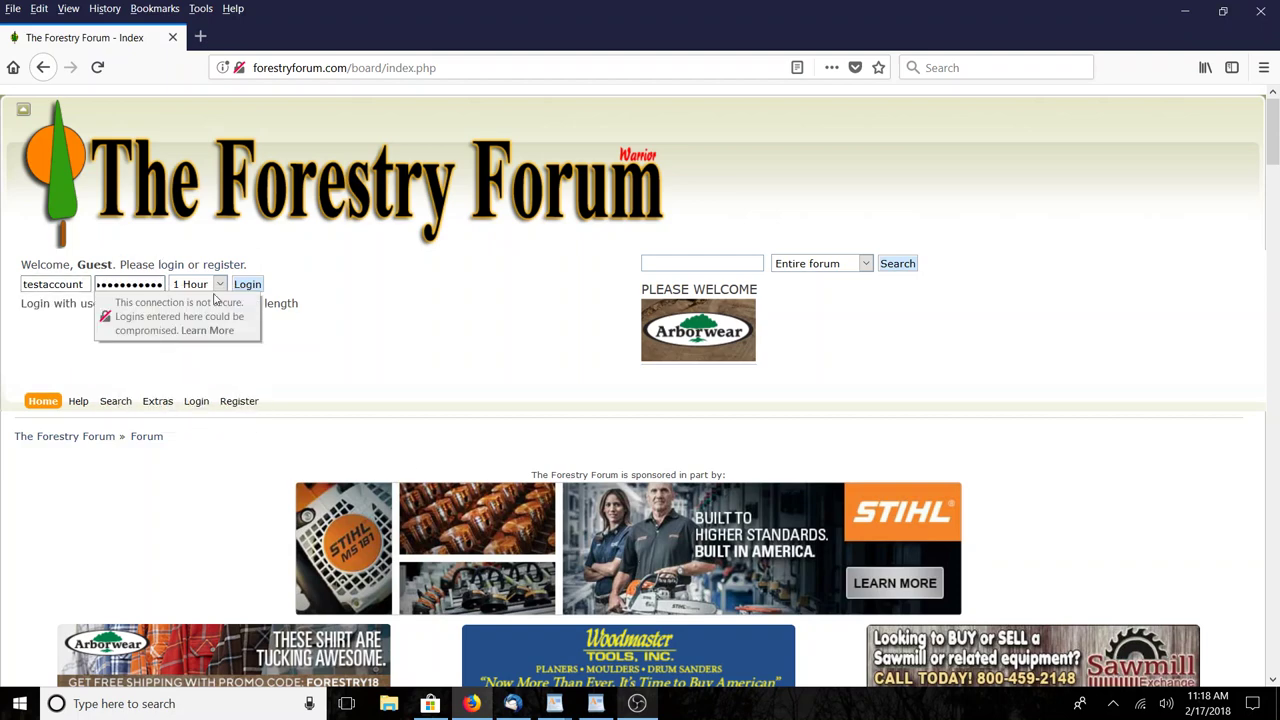
{"action": "left_click", "coordinate": [245, 286]}
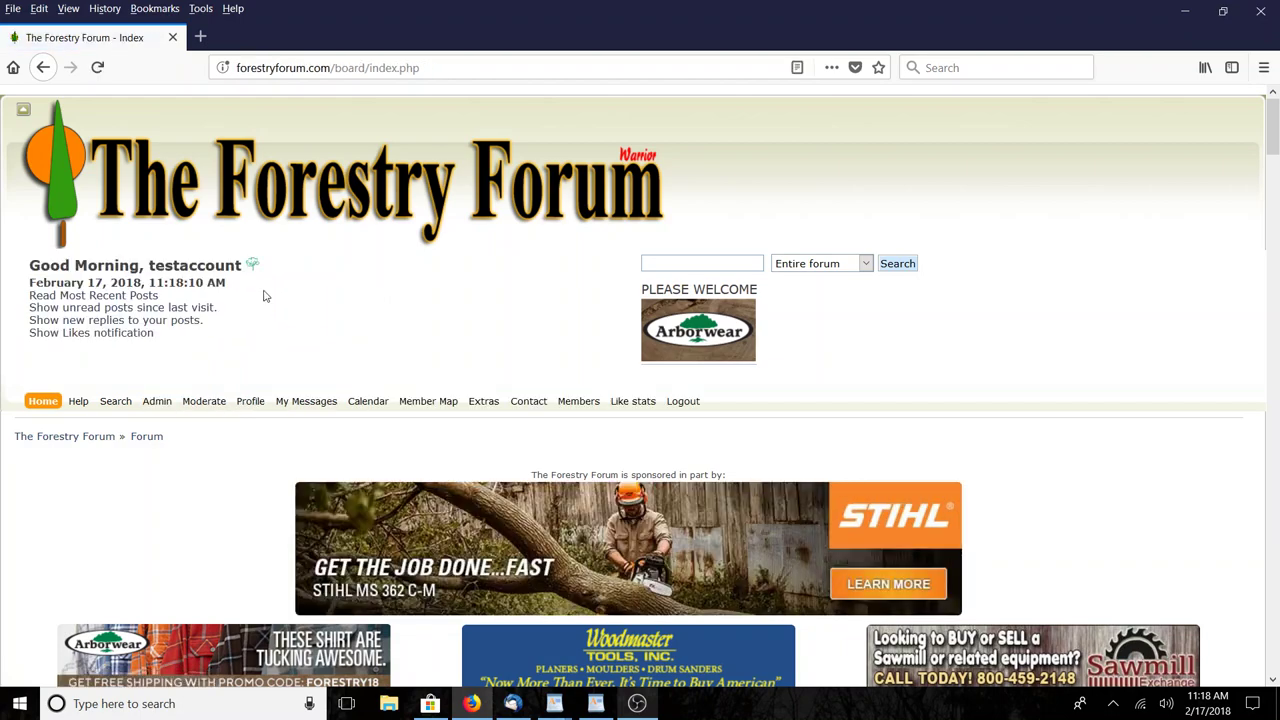
- Open the 'Forum now on steroids!' topic on the General Board and scroll to its latest replies
{"action": "left_click_drag", "start_coordinate": [1273, 143], "coordinate": [1268, 392]}
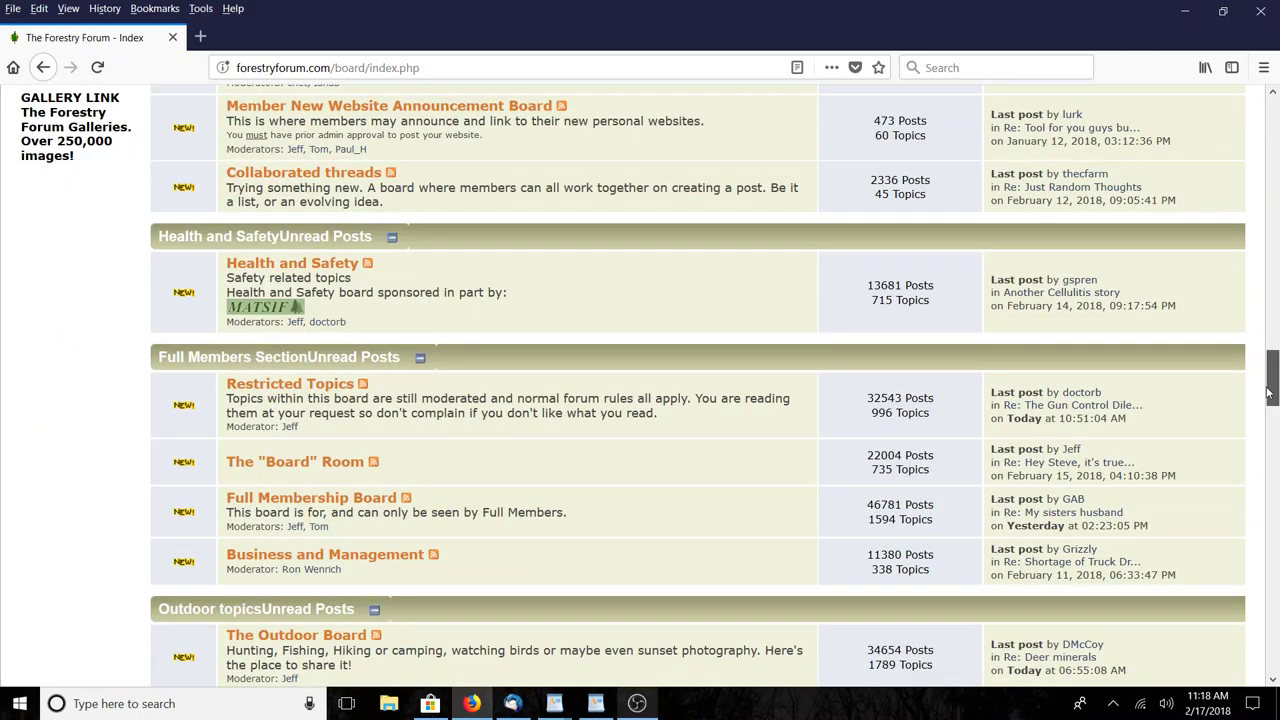
{"action": "mouse_move", "coordinate": [1268, 392]}
{"action": "left_mouse_down"}
{"action": "mouse_move", "coordinate": [1270, 408]}
{"action": "mouse_move", "coordinate": [1270, 220]}
{"action": "mouse_move", "coordinate": [1273, 401]}
{"action": "mouse_move", "coordinate": [1271, 340]}
{"action": "left_mouse_up"}
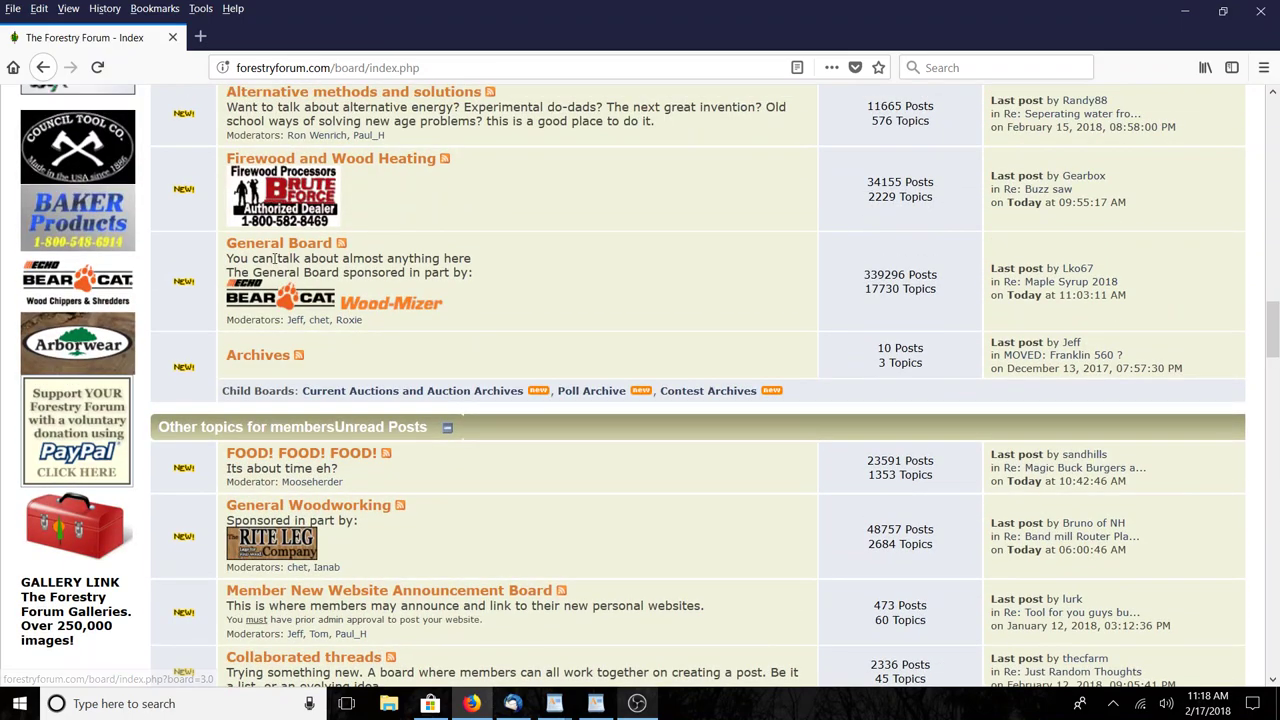
{"action": "left_click", "coordinate": [288, 246]}
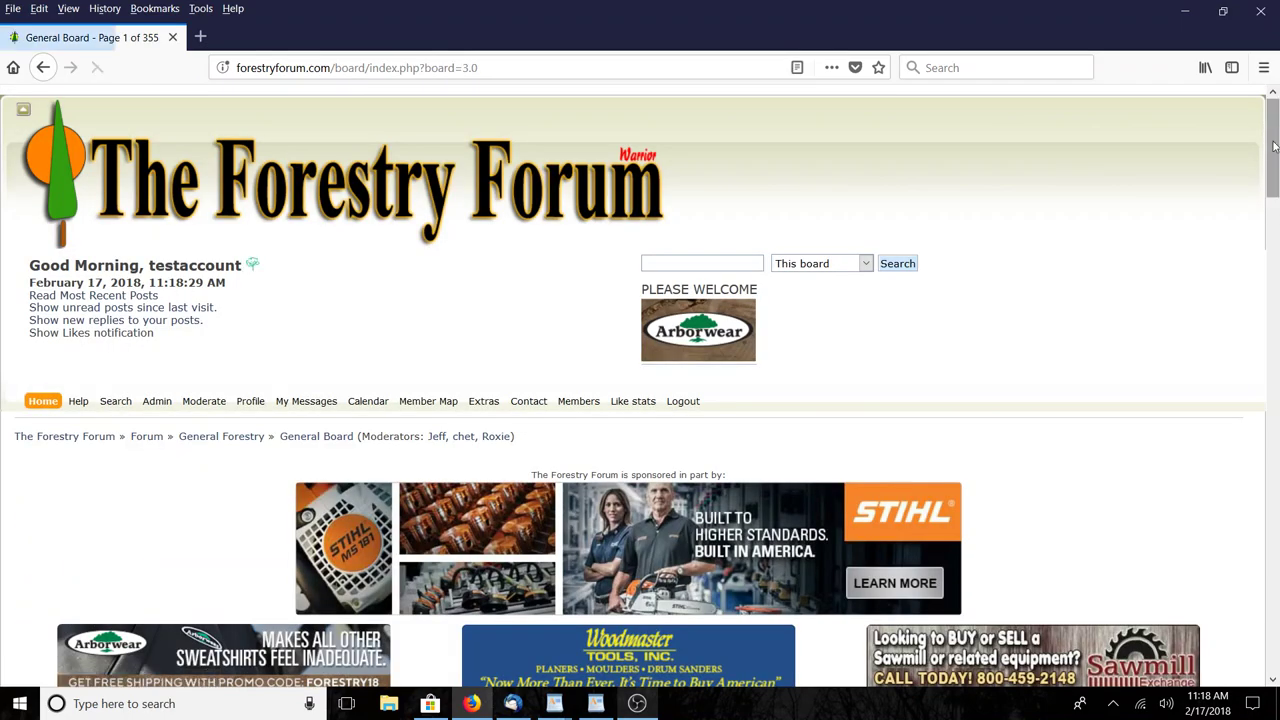
{"action": "left_click_drag", "start_coordinate": [1267, 127], "coordinate": [1272, 291]}
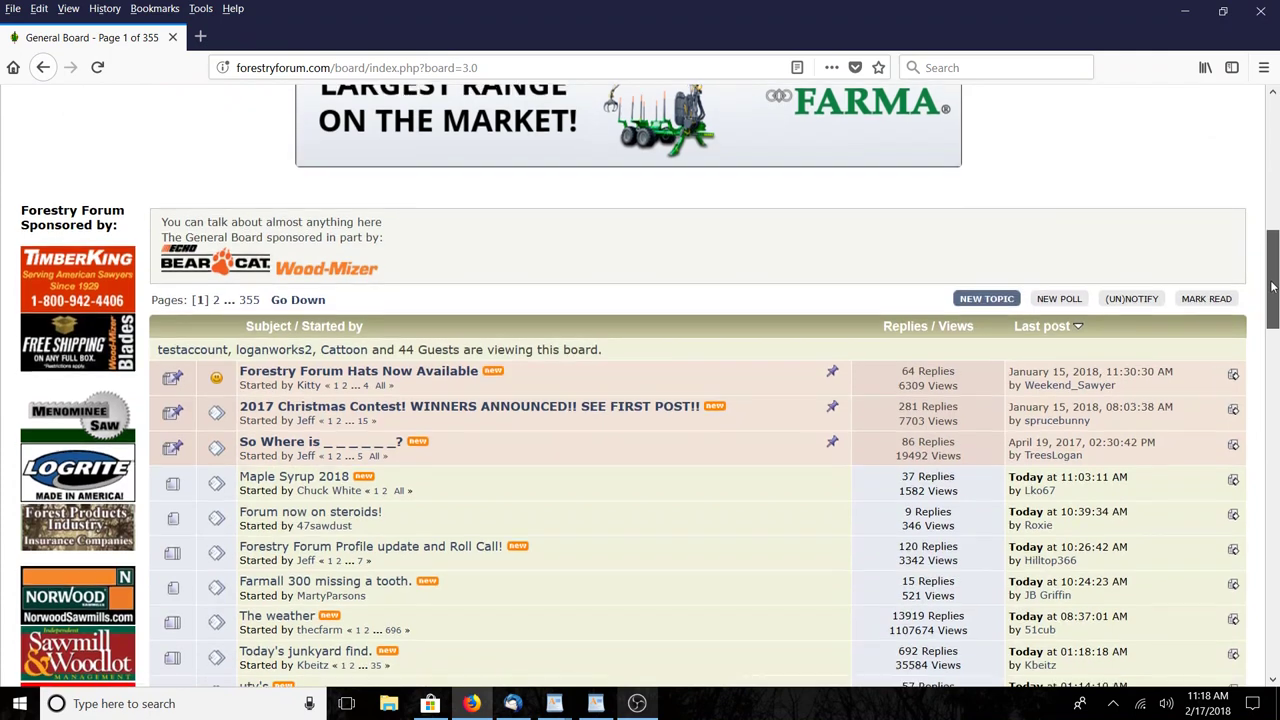
{"action": "left_click", "coordinate": [364, 517]}
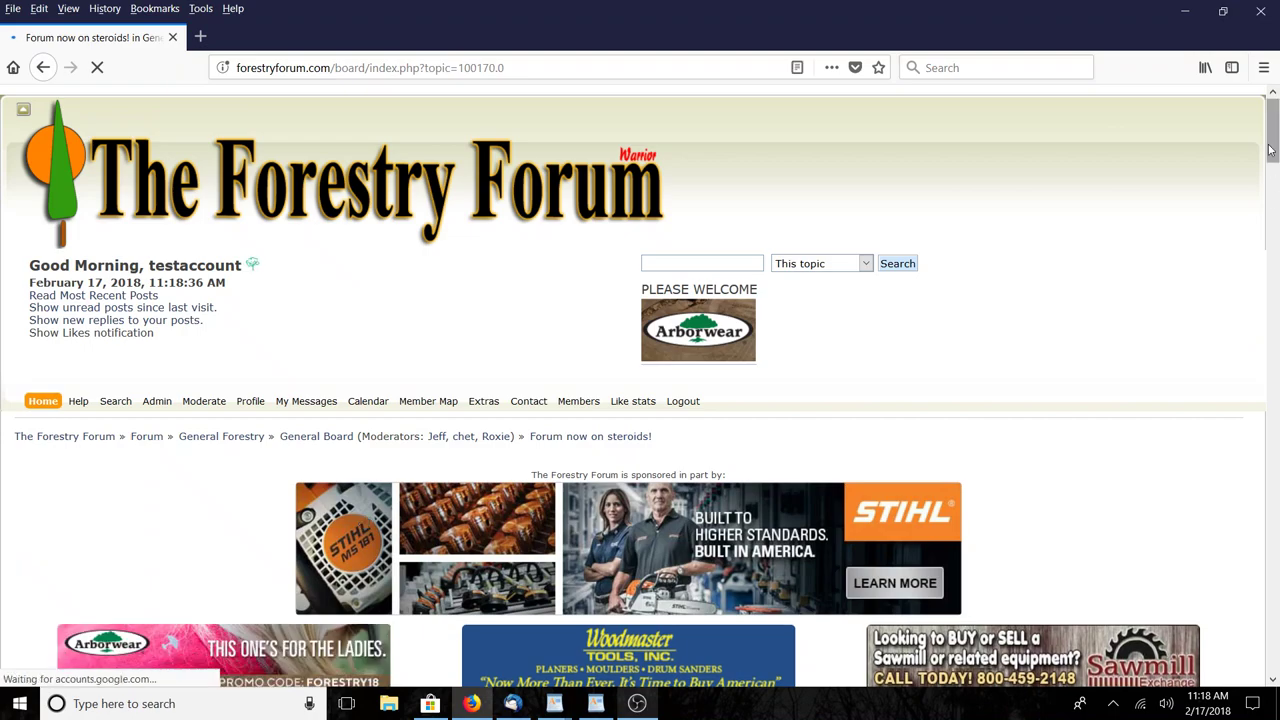
{"action": "mouse_move", "coordinate": [1272, 155]}
{"action": "left_mouse_down"}
{"action": "mouse_move", "coordinate": [1272, 600]}
{"action": "mouse_move", "coordinate": [1272, 578]}
{"action": "left_mouse_up"}
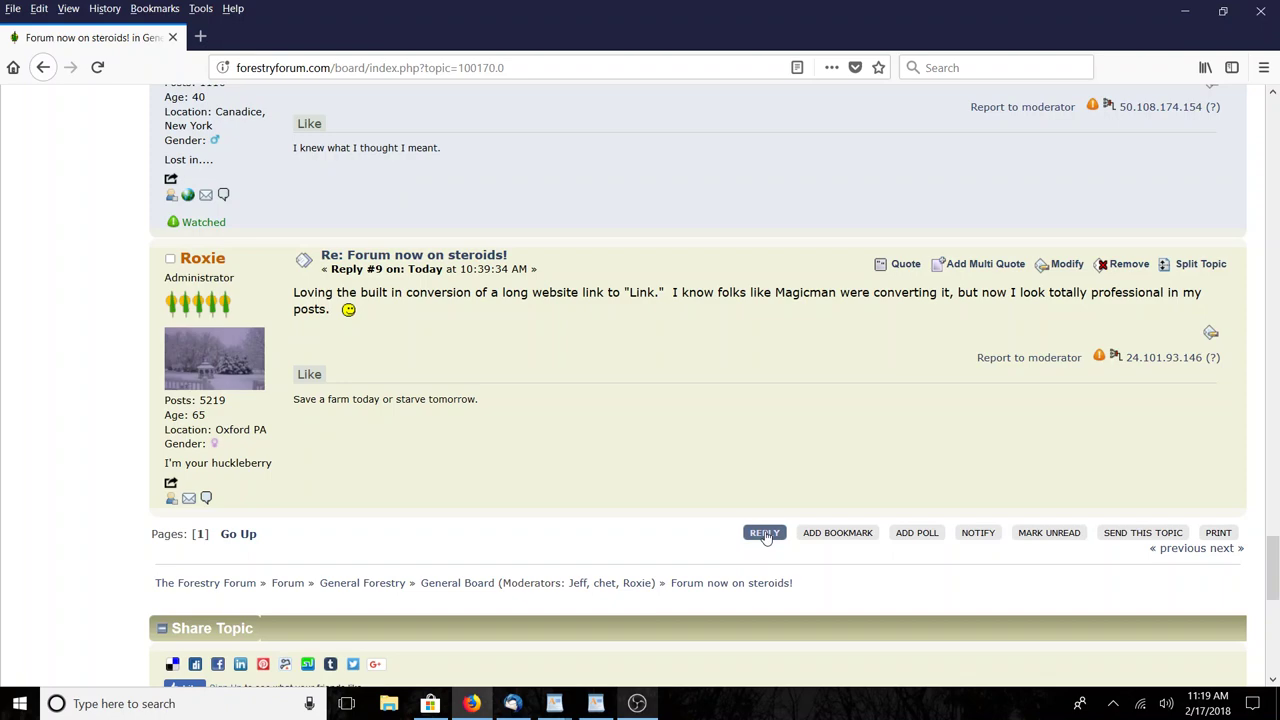
- Start a reply reading 'I am making a tutorial on posting photos. This is where I am going to post my photos!'
{"action": "left_click", "coordinate": [765, 534]}
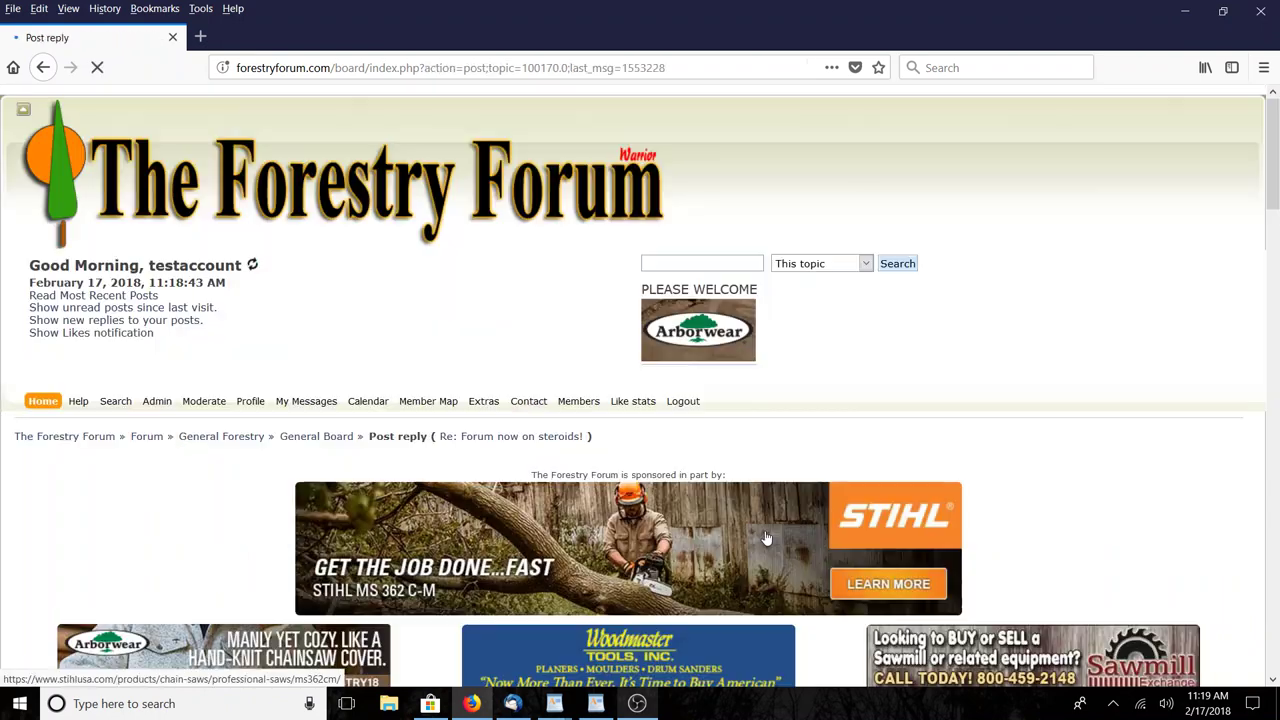
{"action": "scroll", "coordinate": [453, 543], "scroll_direction": "down", "scroll_amount": 10}
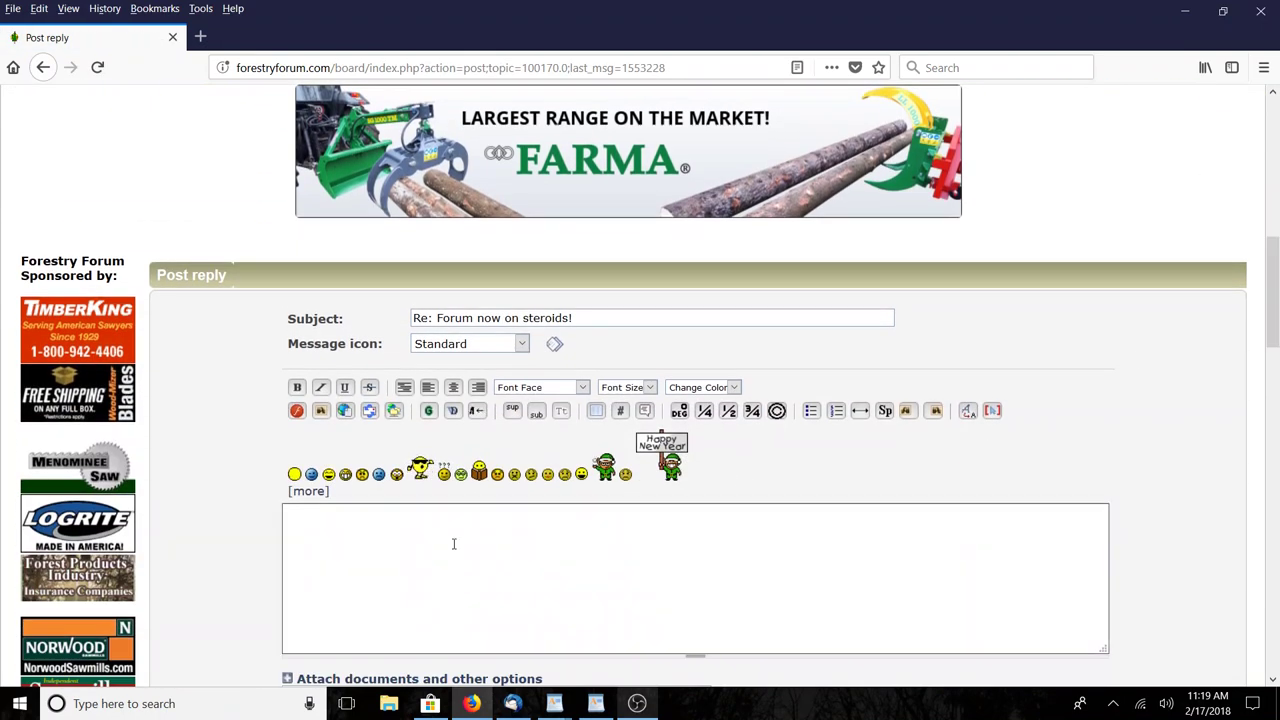
{"action": "left_click", "coordinate": [399, 547]}
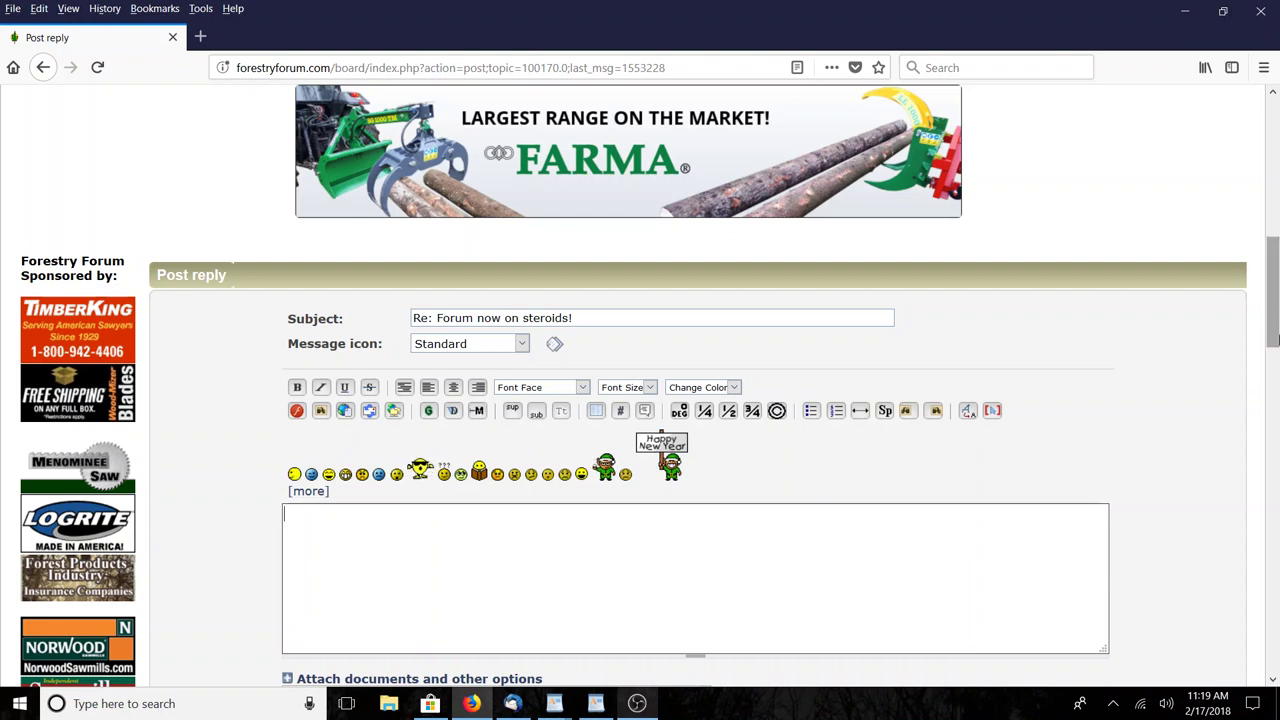
{"action": "type", "text": "I am making"}
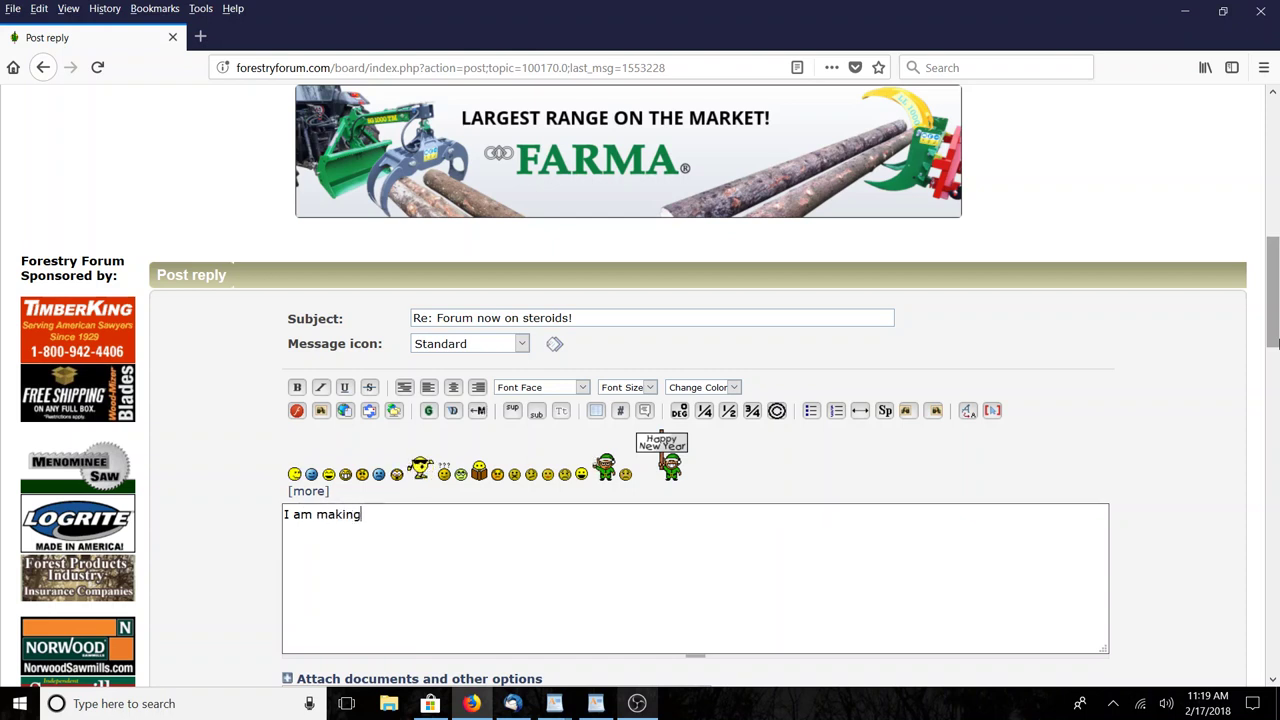
{"action": "type", "text": " a"}
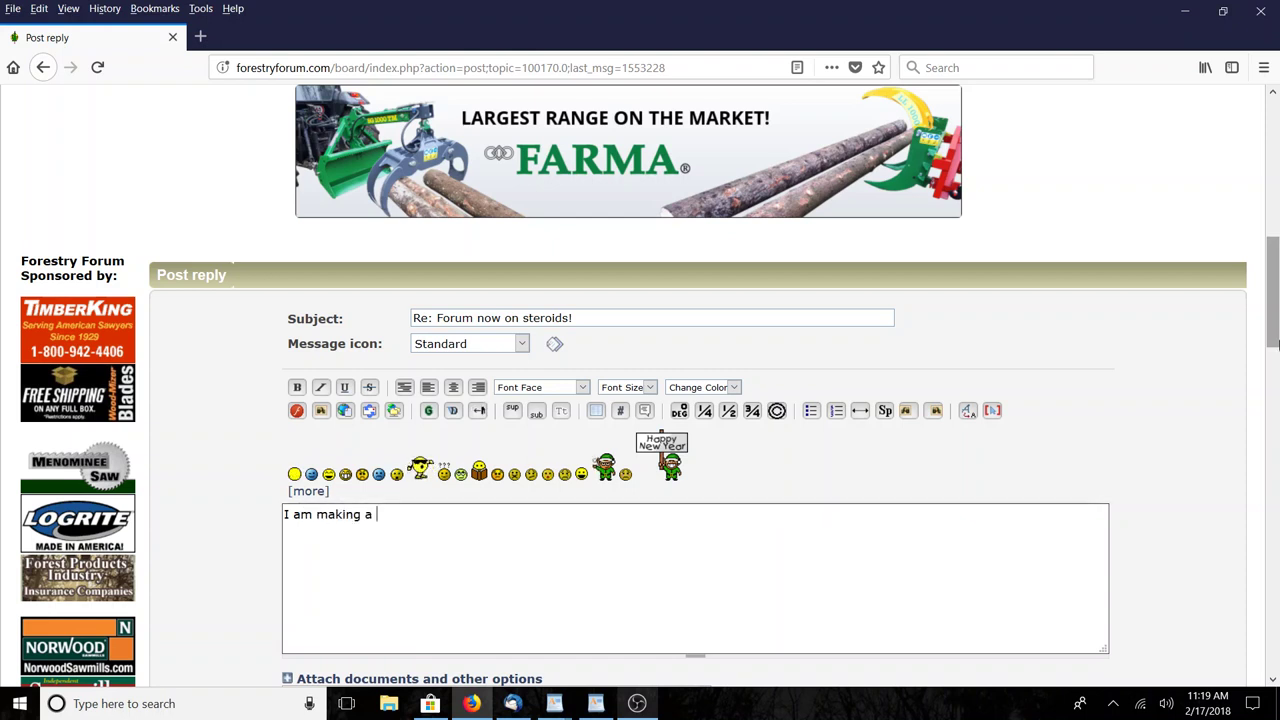
{"action": "type", "text": " tutorial "}
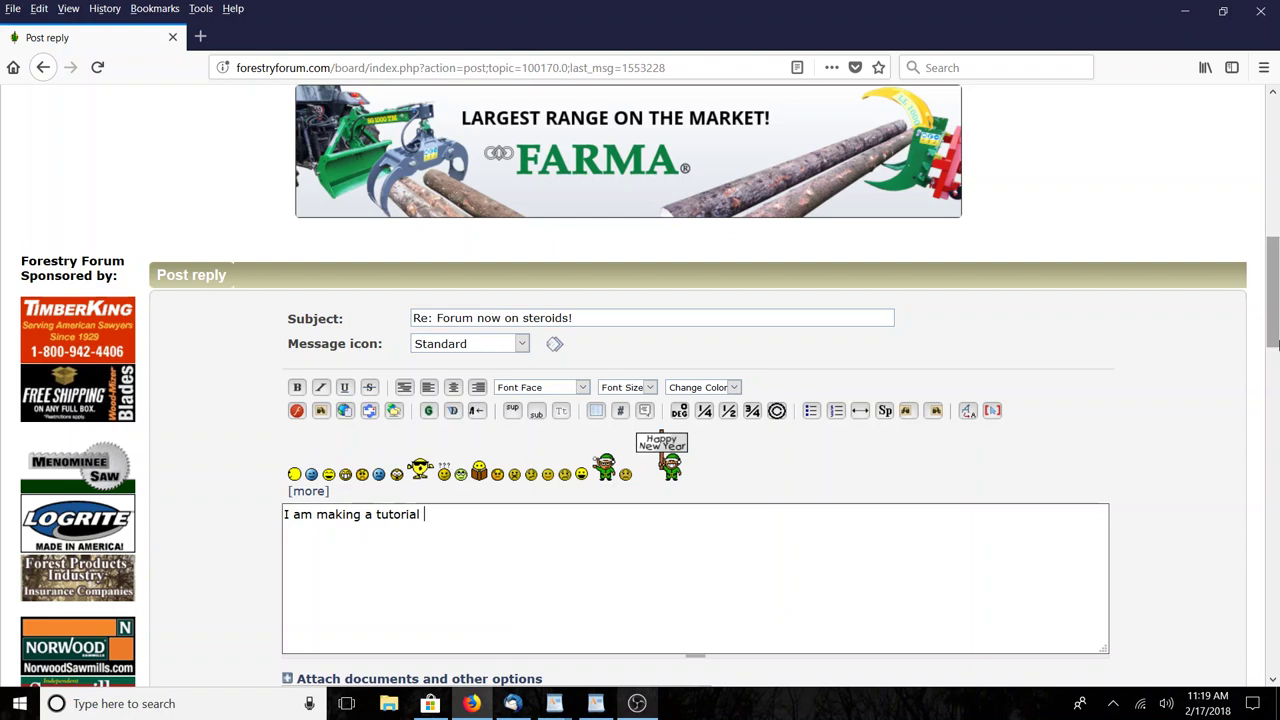
{"action": "type", "text": "on "}
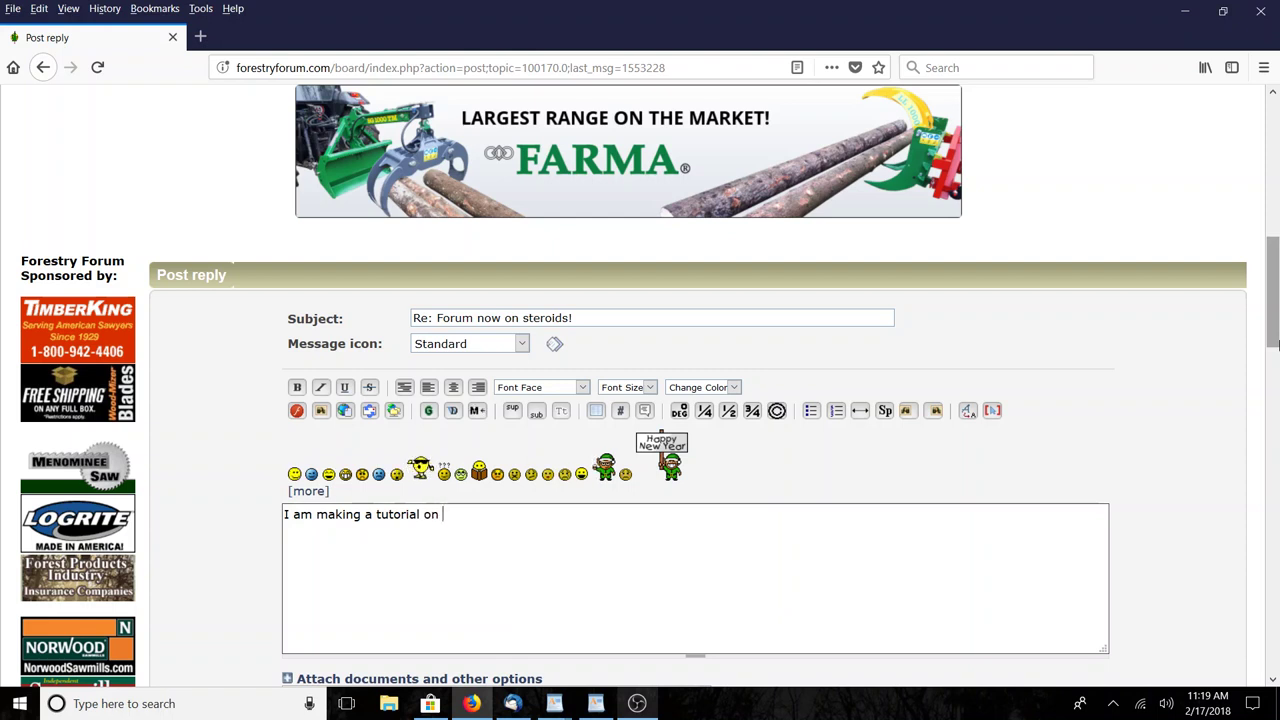
{"action": "type", "text": "posting ph"}
{"action": "type", "text": "otos"}
{"action": "key", "text": "BackSpace"}
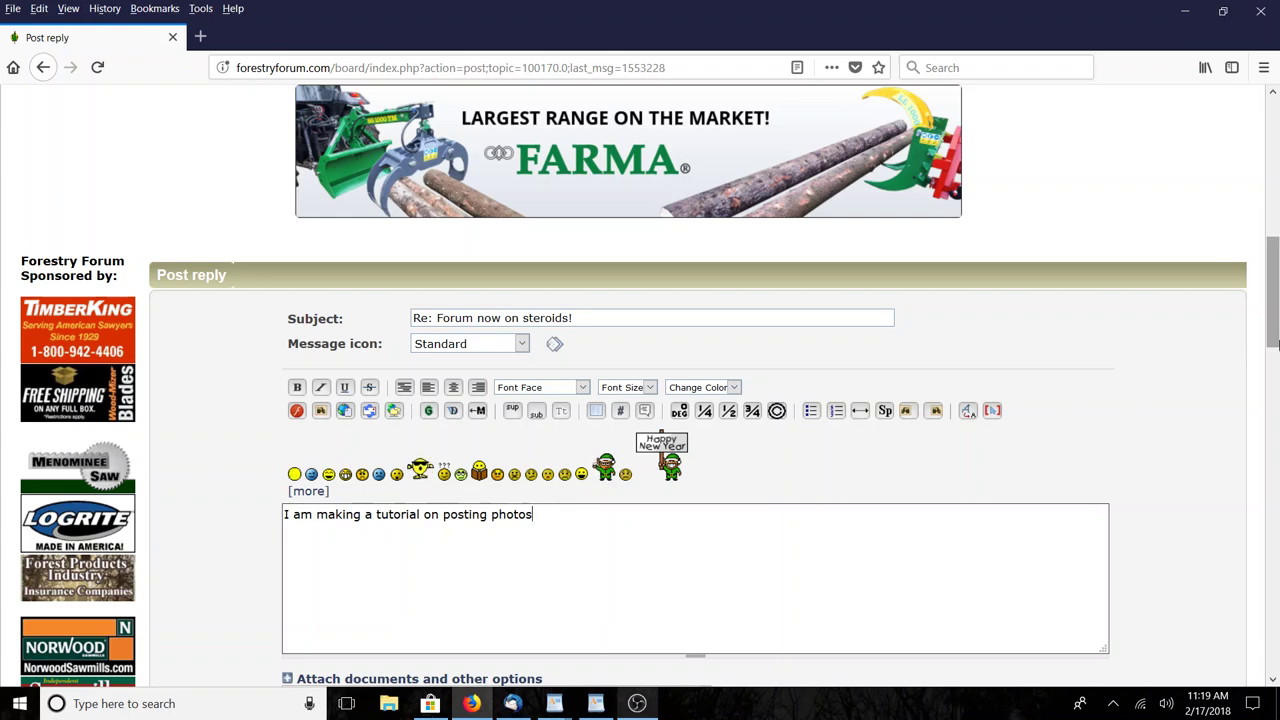
{"action": "type", "text": "This"}
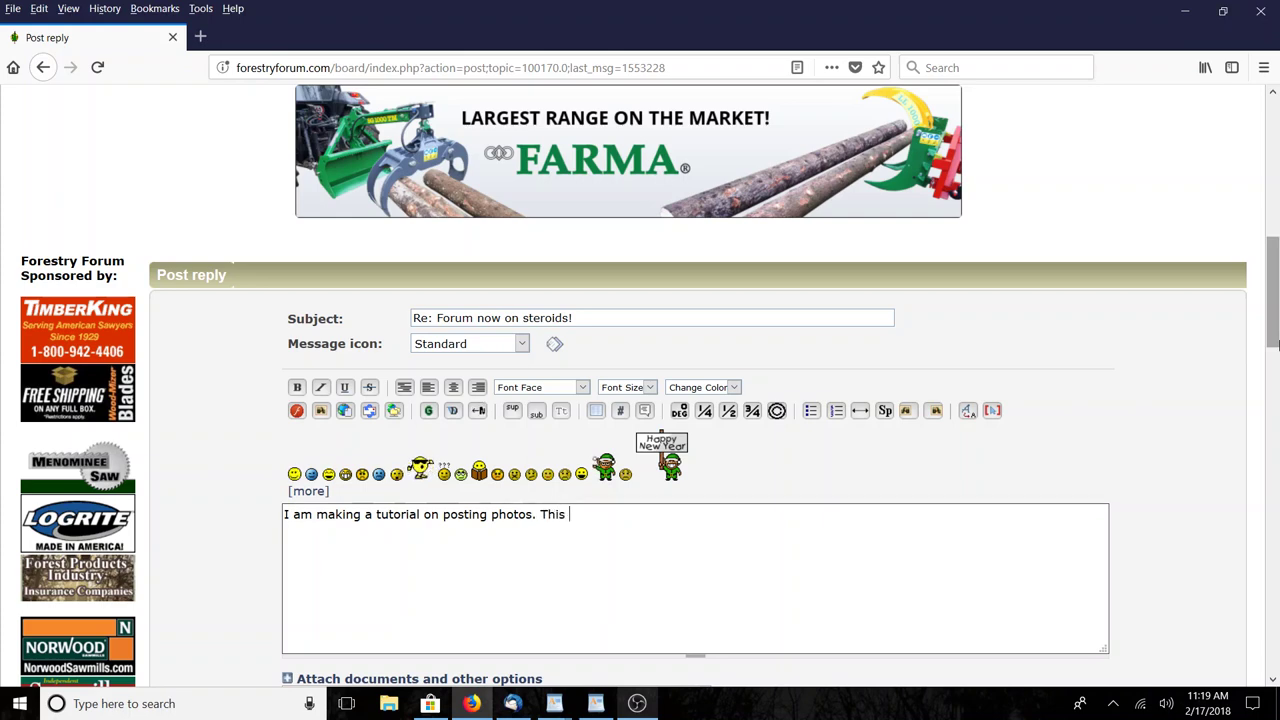
{"action": "type", "text": " is where I"}
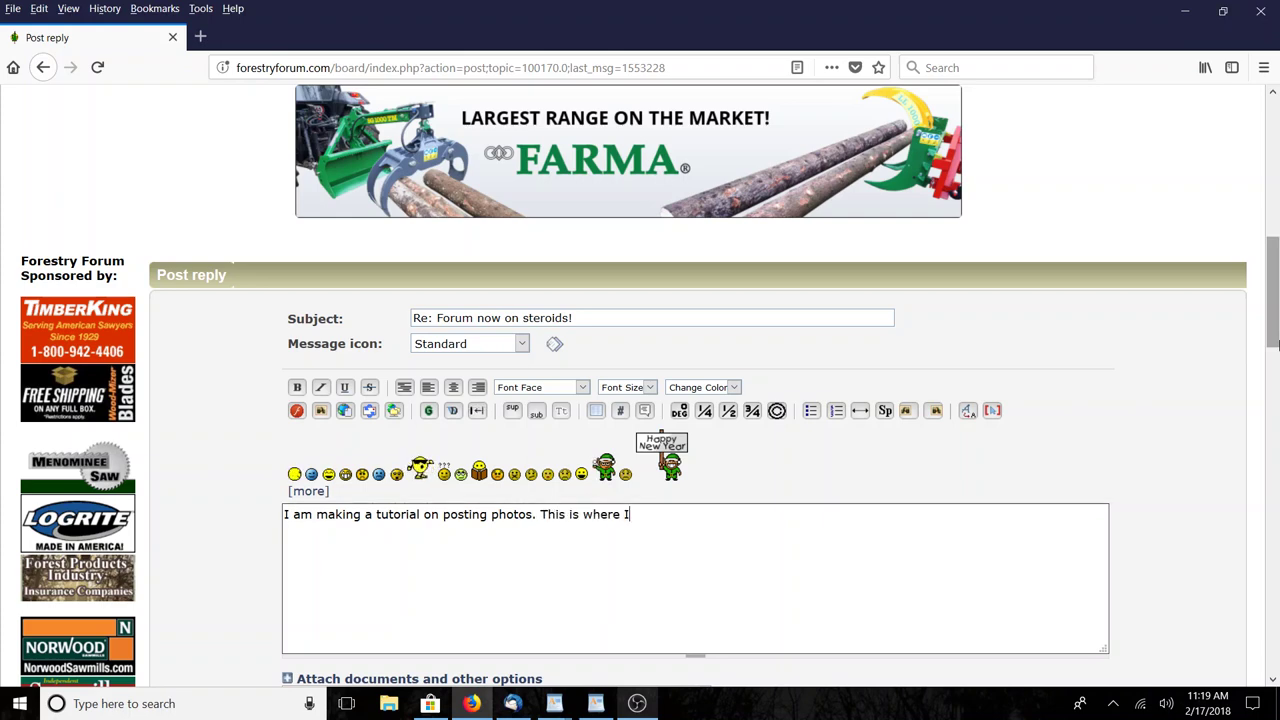
{"action": "type", "text": " am goi"}
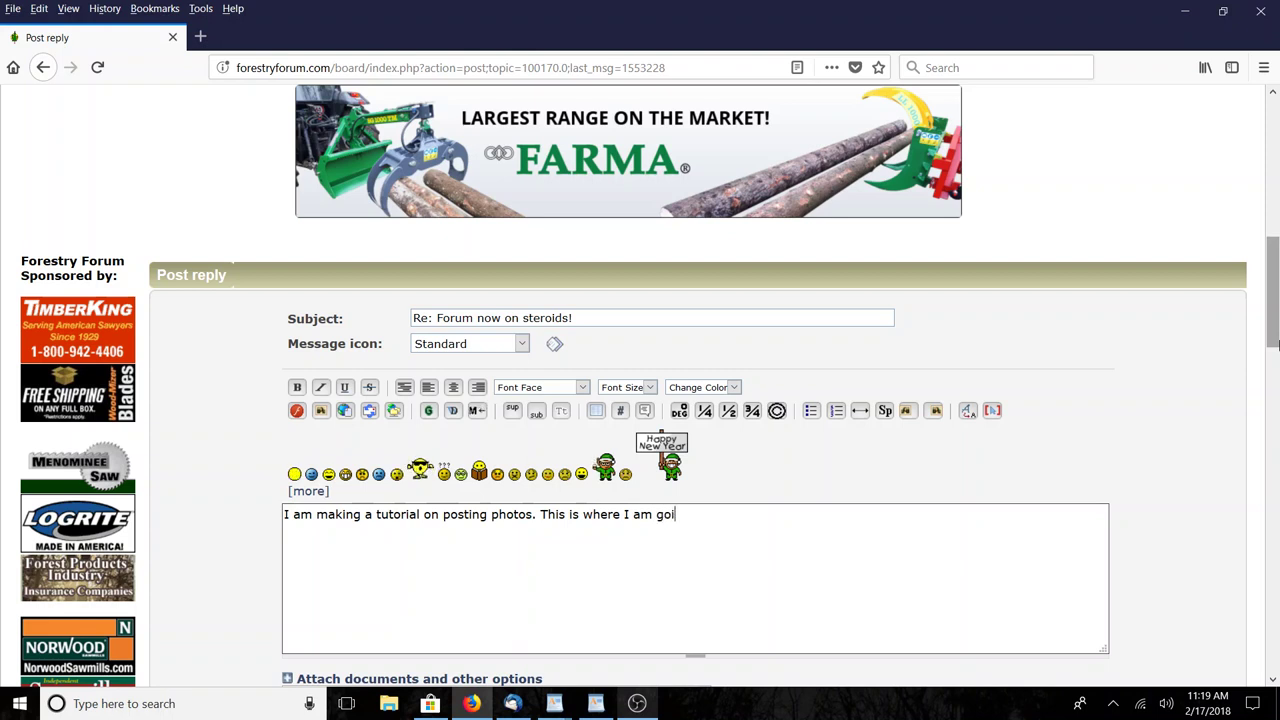
{"action": "type", "text": "ng to post my"}
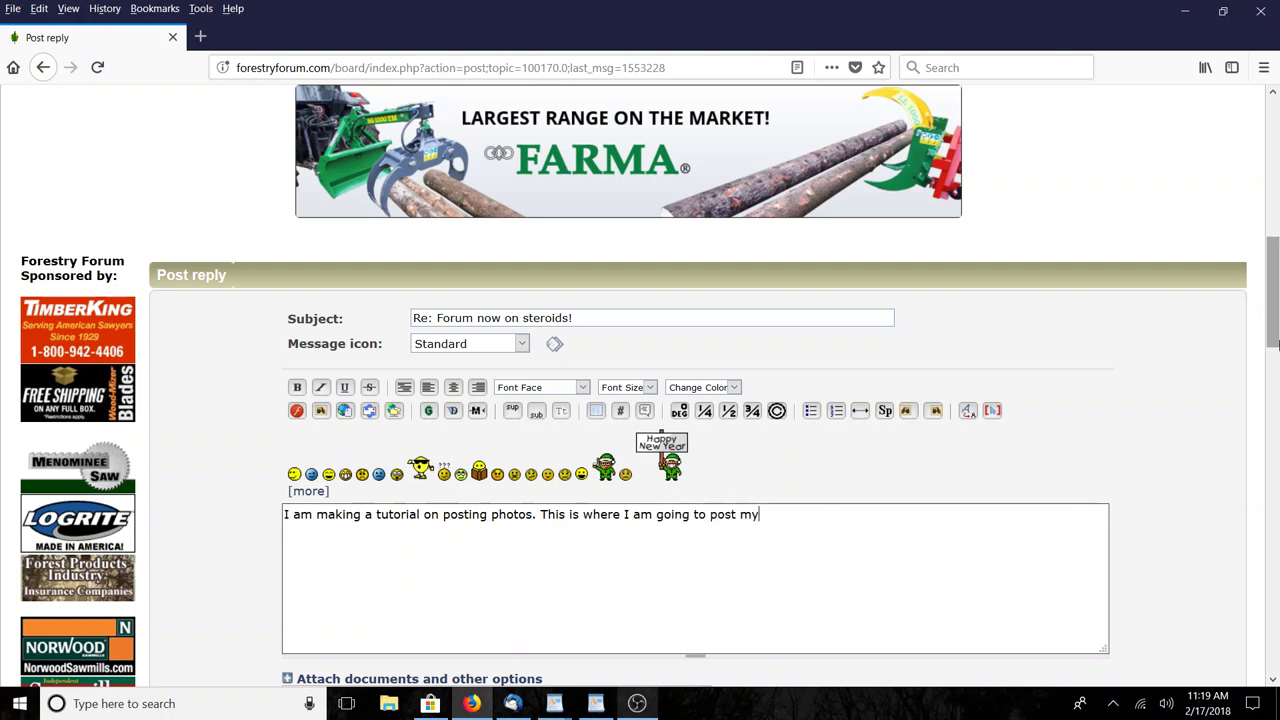
{"action": "type", "text": " photos"}
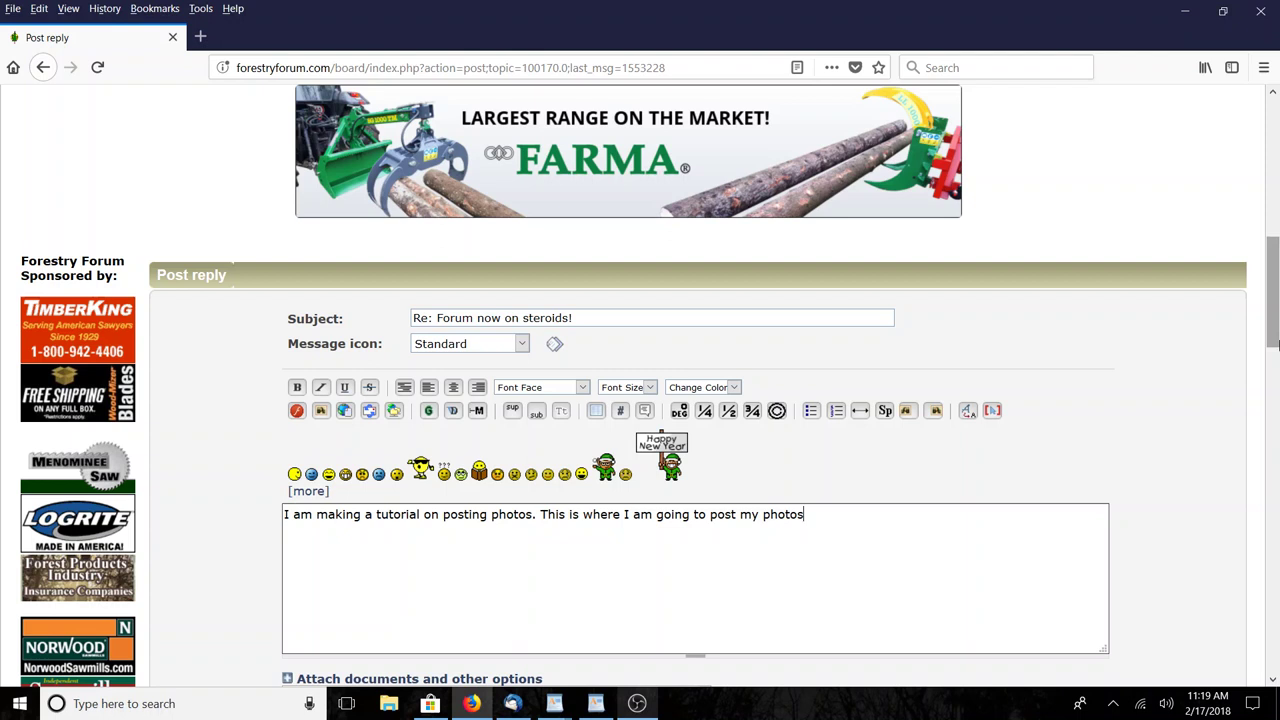
{"action": "type", "text": "!"}
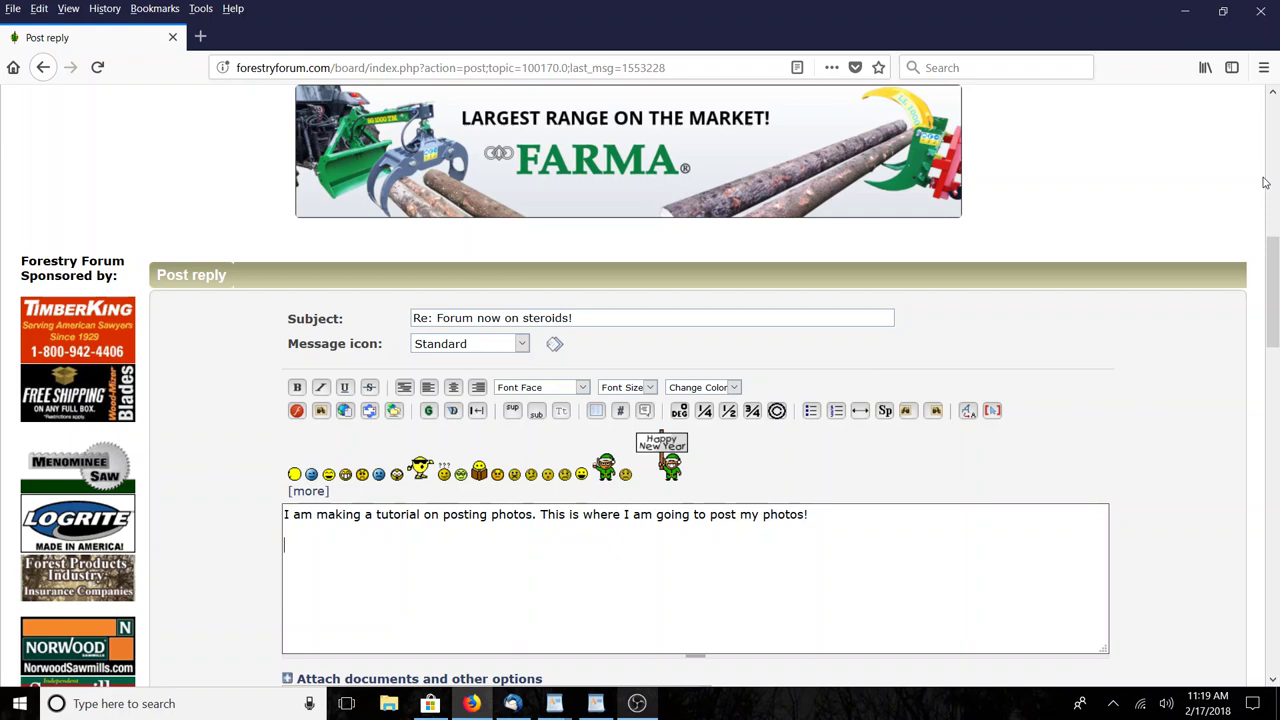
- Open the gallery's add-photos window, which reports no album is available for uploads
{"action": "left_click_drag", "start_coordinate": [1269, 283], "coordinate": [1274, 322]}
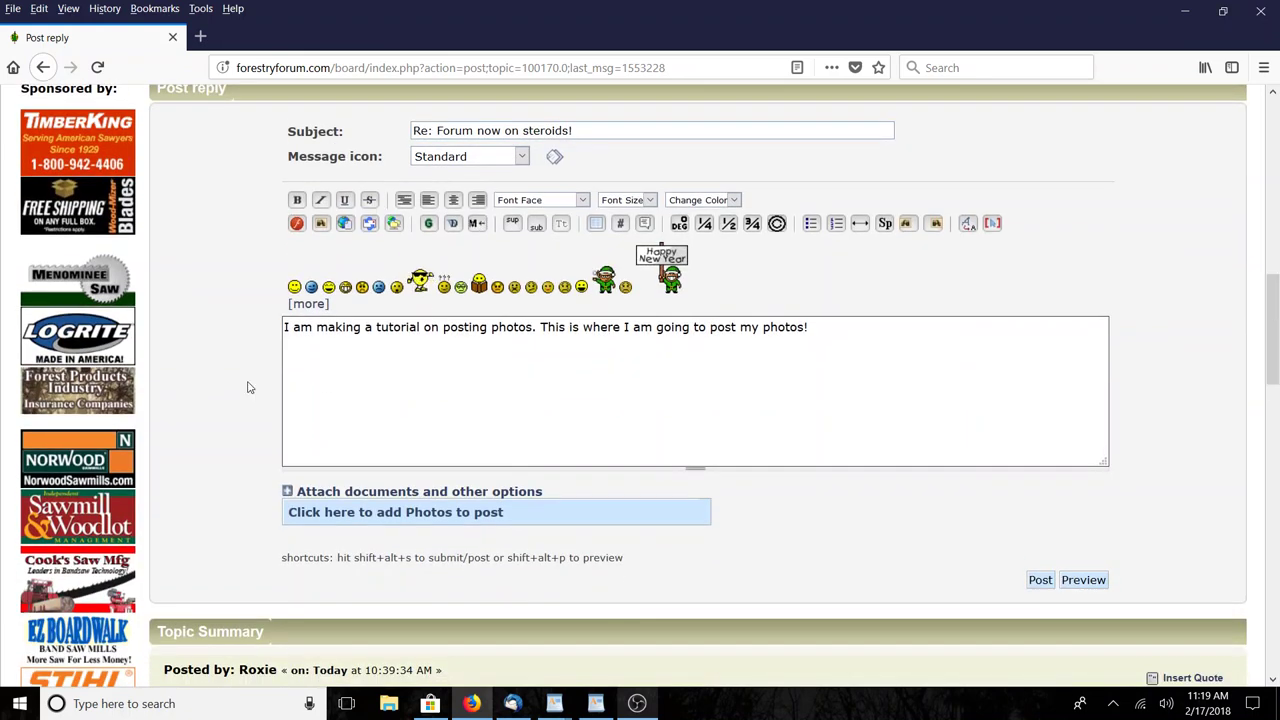
{"action": "left_click", "coordinate": [412, 515]}
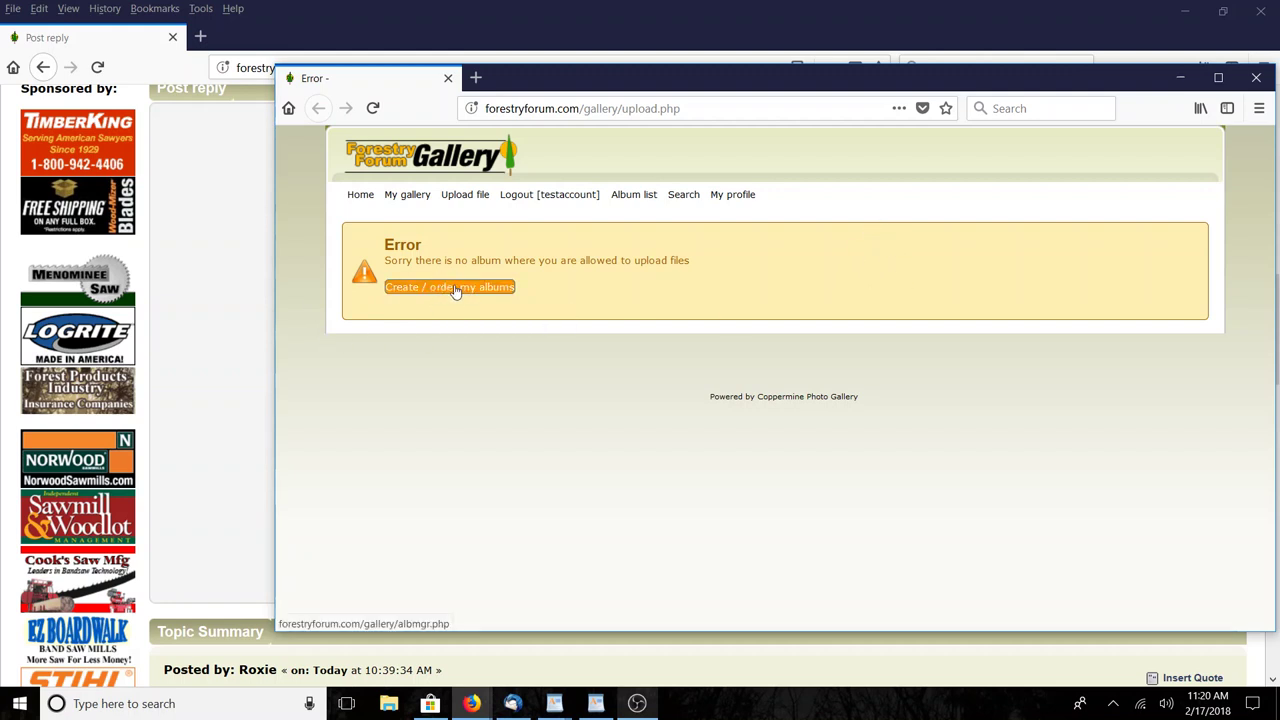
{"action": "left_click_drag", "start_coordinate": [456, 287], "coordinate": [800, 263]}
{"action": "mouse_move", "coordinate": [732, 194]}
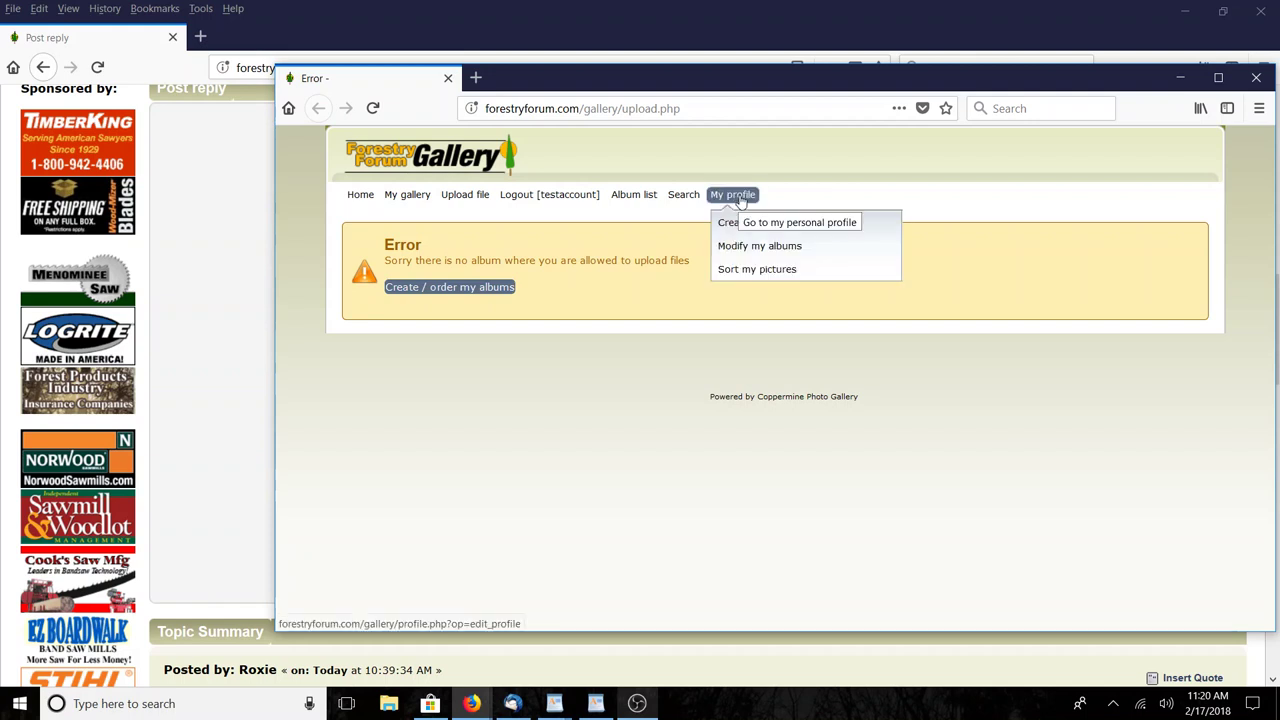
- In the album manager, add an album called 'My awesome photos' under My gallery
{"action": "left_click", "coordinate": [785, 224]}
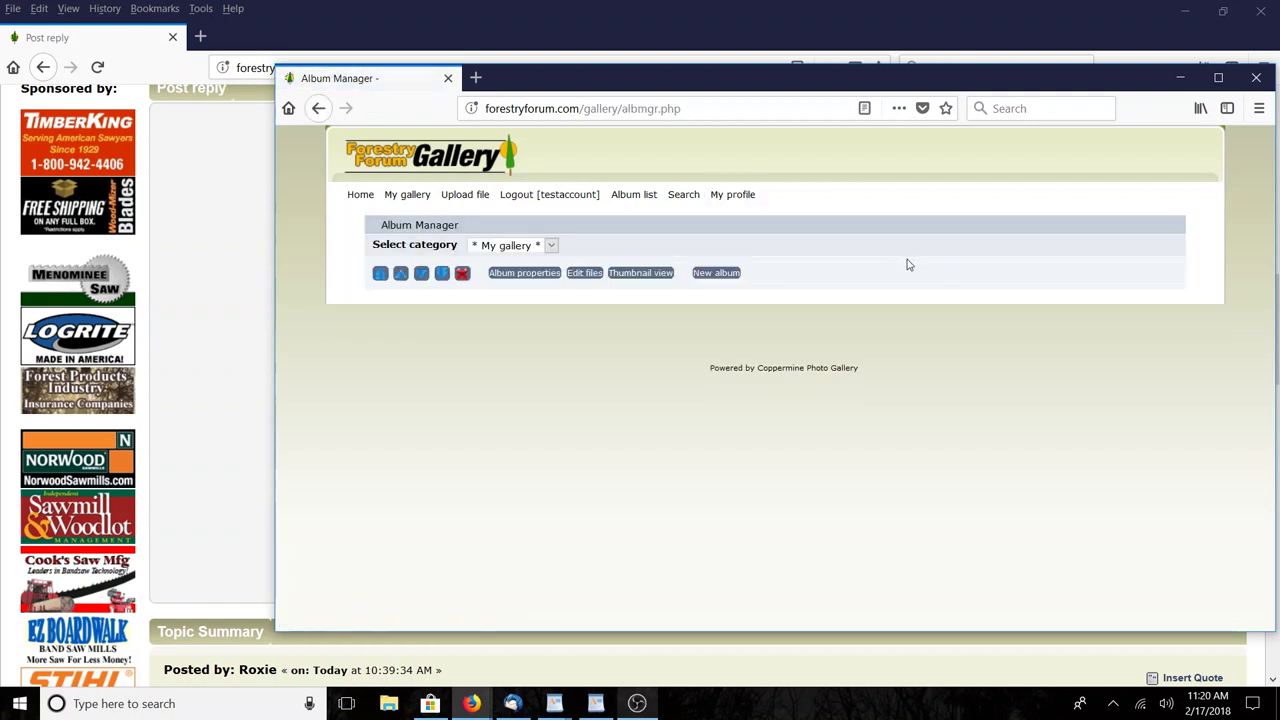
{"action": "left_click", "coordinate": [724, 280]}
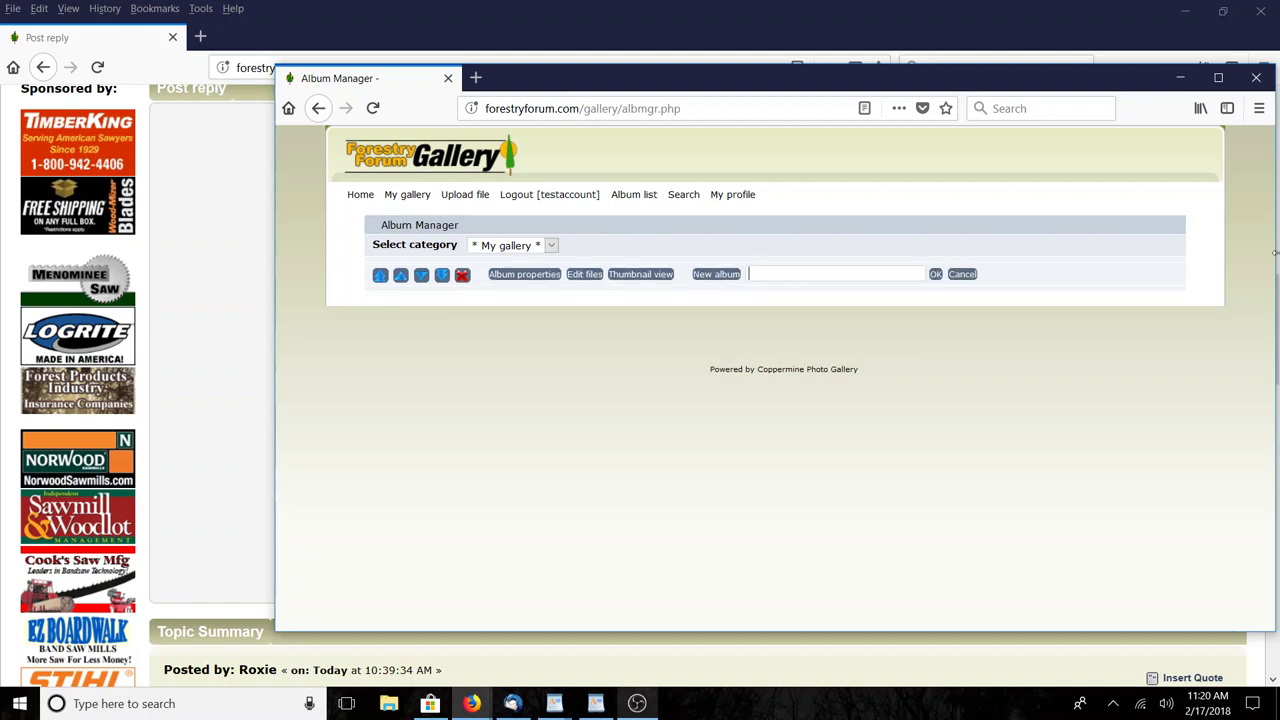
{"action": "type", "text": "My "}
{"action": "type", "text": "aweso"}
{"action": "type", "text": "me pho"}
{"action": "type", "text": "tos"}
{"action": "left_click", "coordinate": [935, 275]}
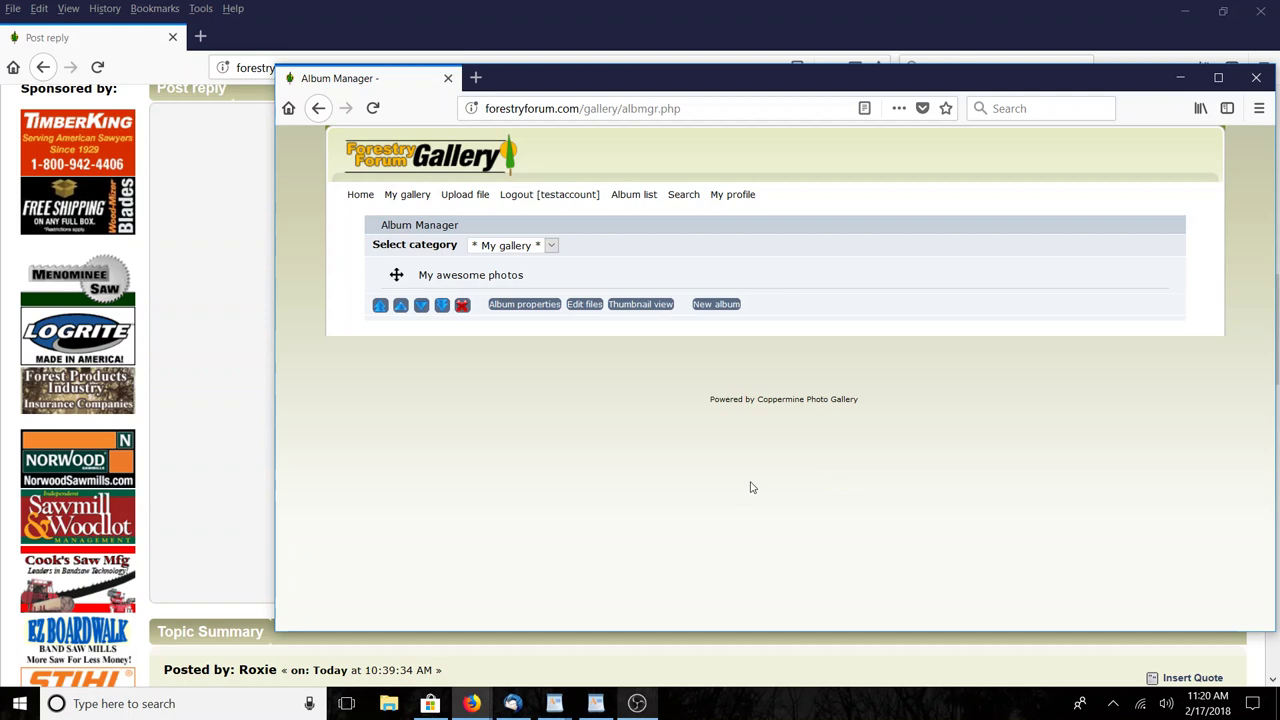
- Set the upload form's album to 'My awesome photos' and bring up the file picker
{"action": "left_click", "coordinate": [465, 194]}
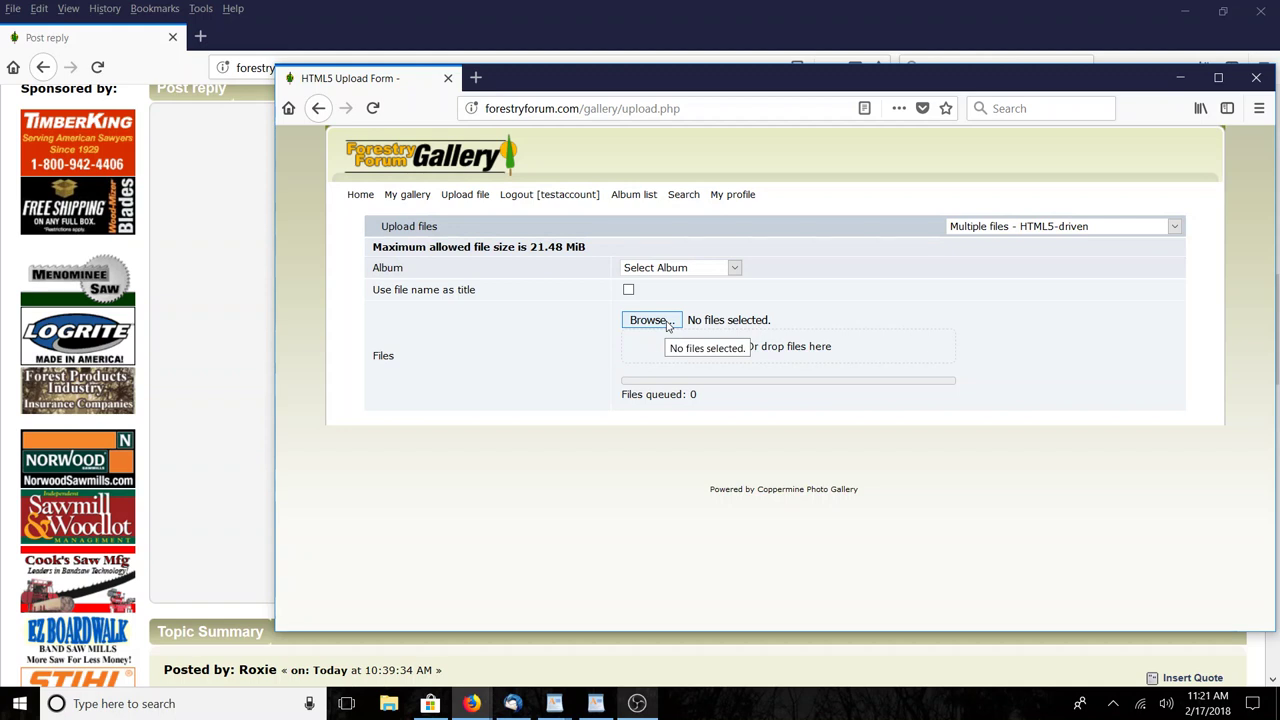
{"action": "left_click", "coordinate": [732, 269]}
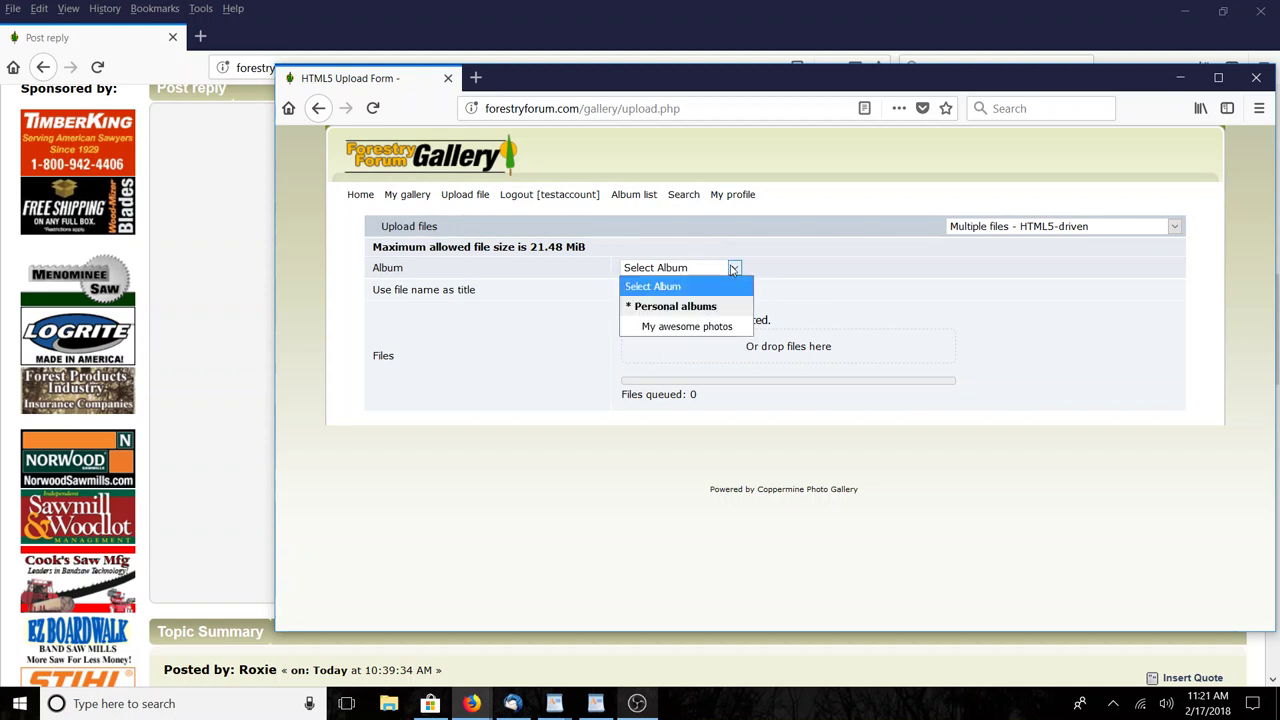
{"action": "left_click", "coordinate": [697, 329]}
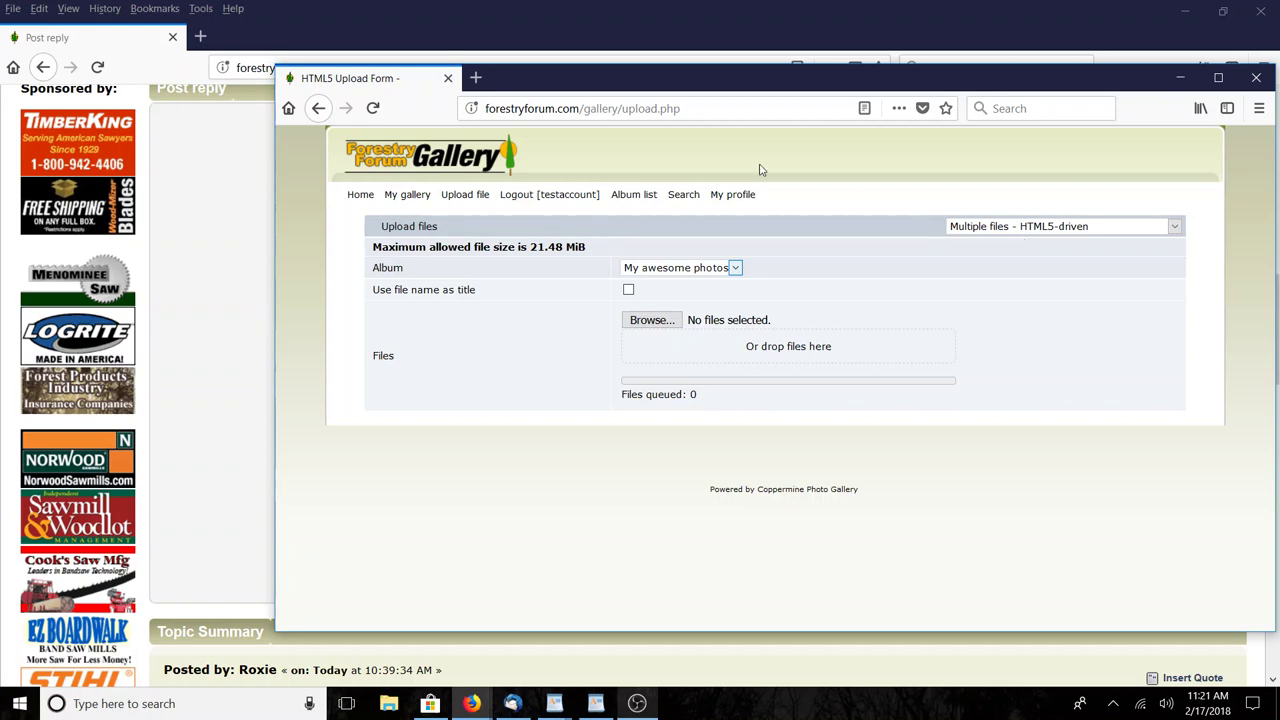
{"action": "left_click", "coordinate": [651, 320]}
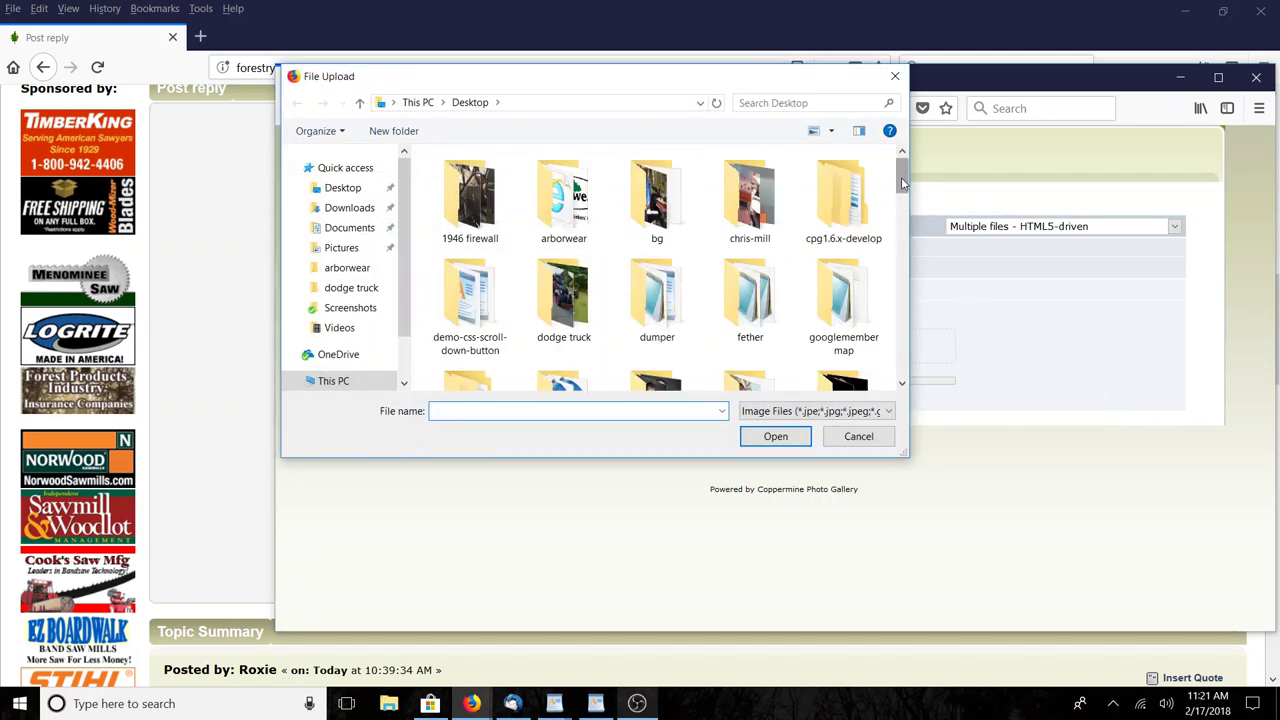
- Upload dodge5.jpg and dodge6.jpg from the dodge truck folder
{"action": "left_click_drag", "start_coordinate": [902, 182], "coordinate": [905, 192]}
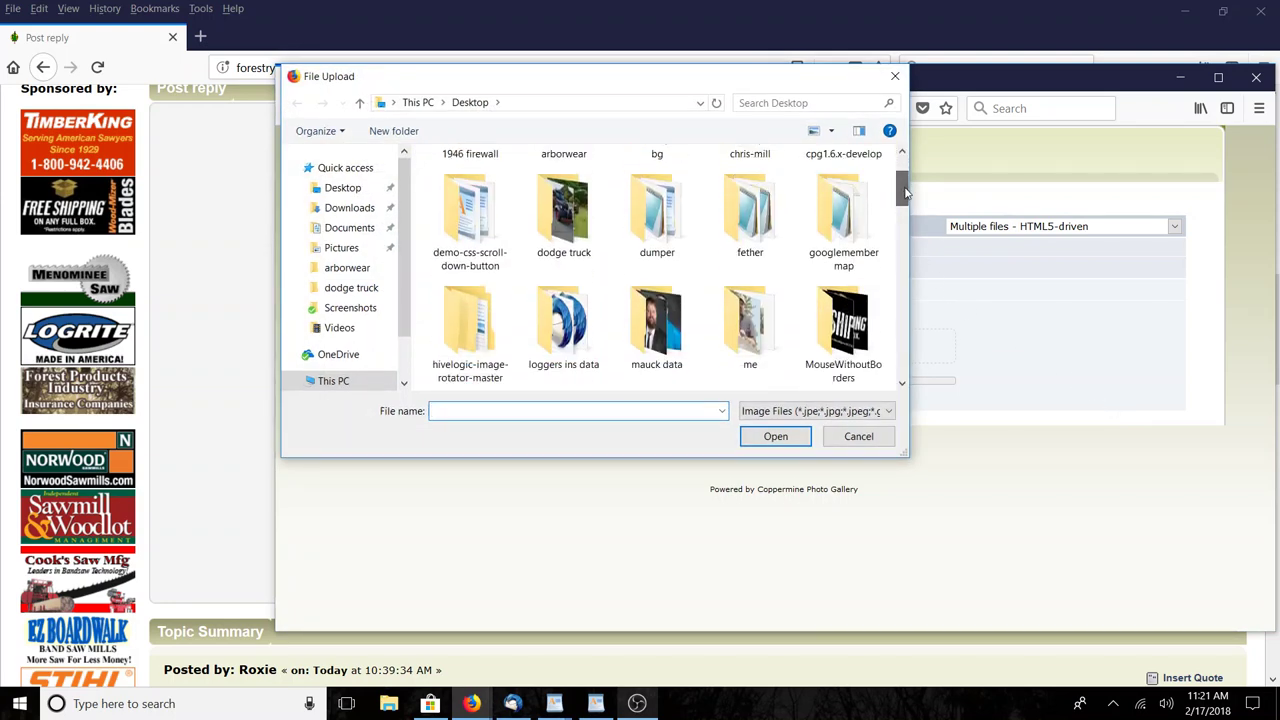
{"action": "double_click", "coordinate": [580, 222]}
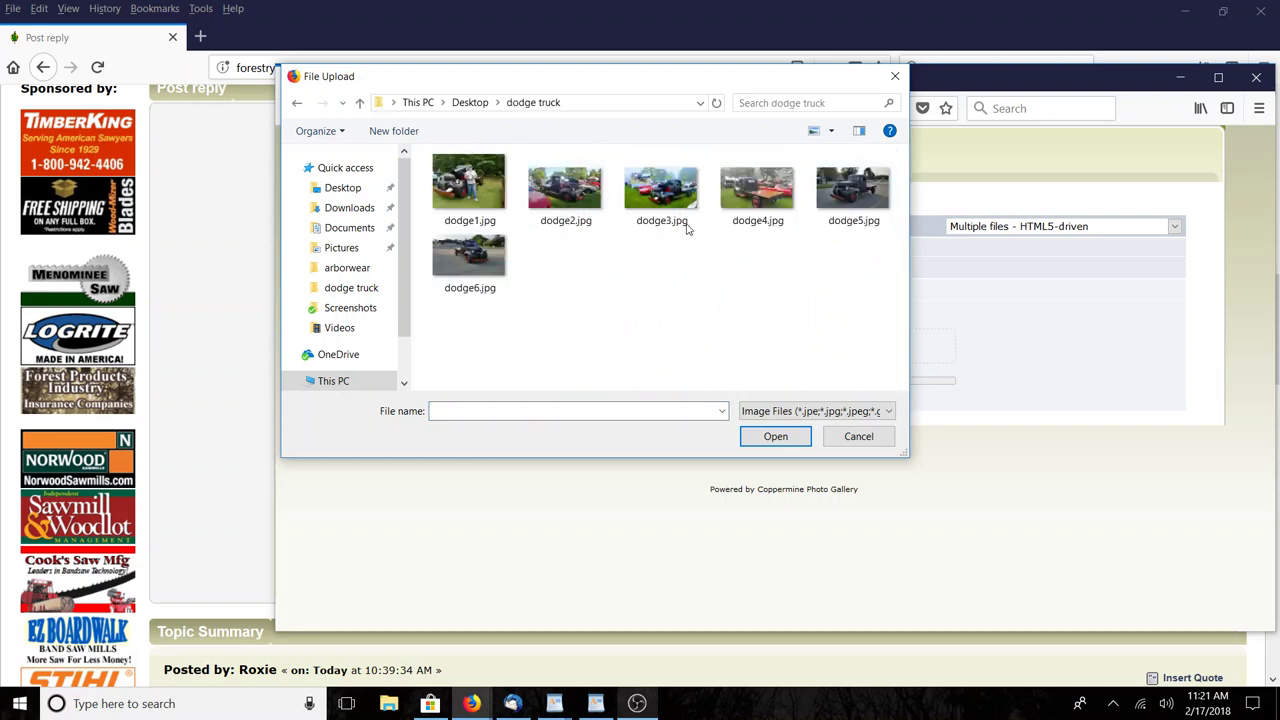
{"action": "mouse_move", "coordinate": [852, 188]}
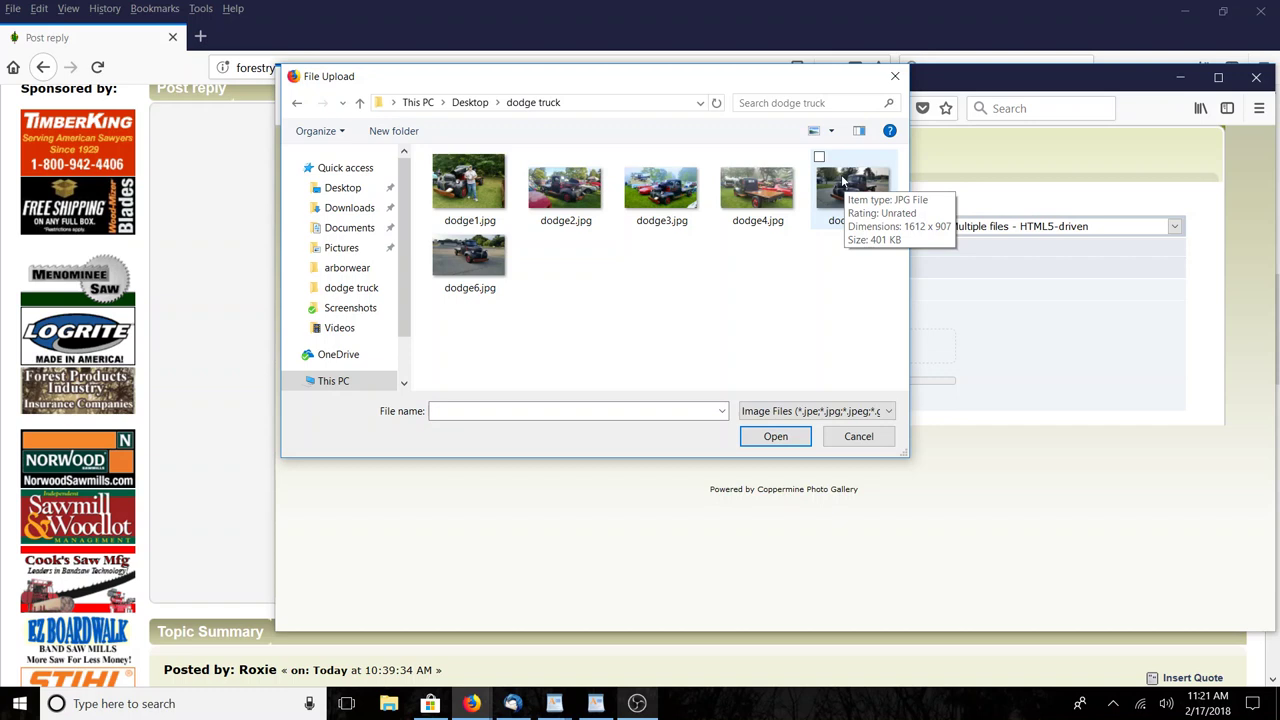
{"action": "left_click", "coordinate": [843, 180]}
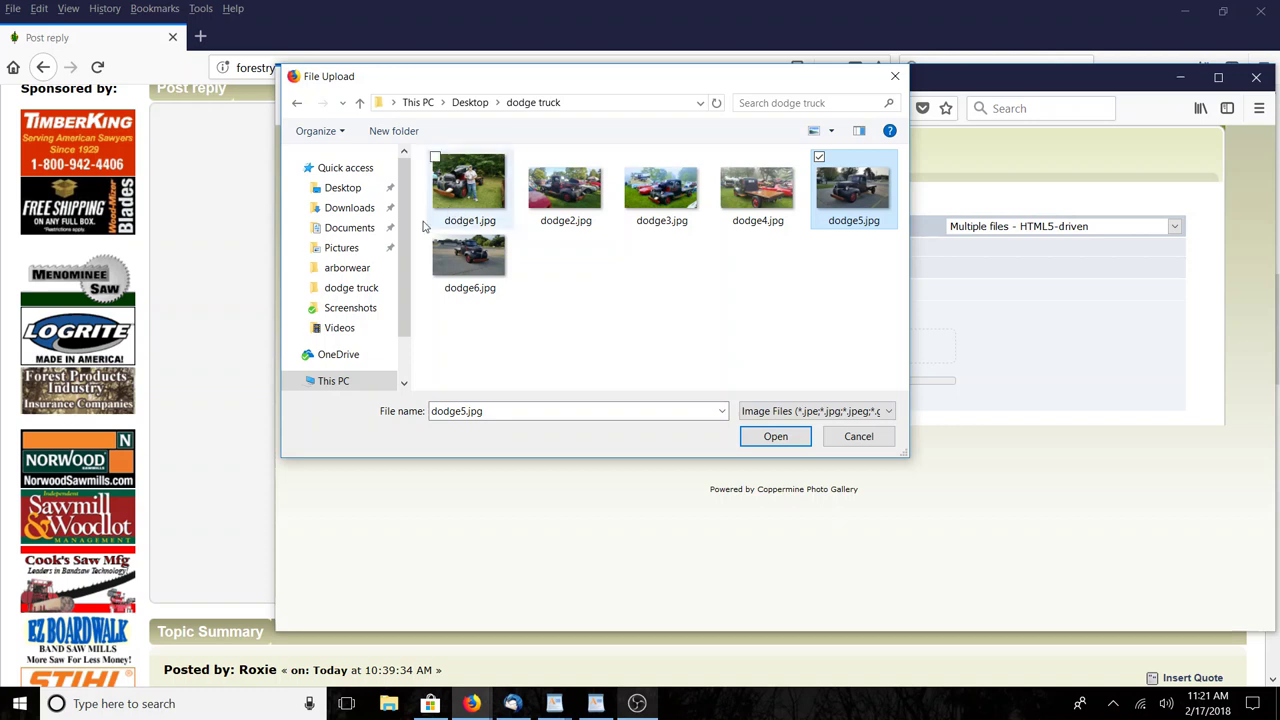
{"action": "left_click", "coordinate": [485, 268], "text": "ctrl"}
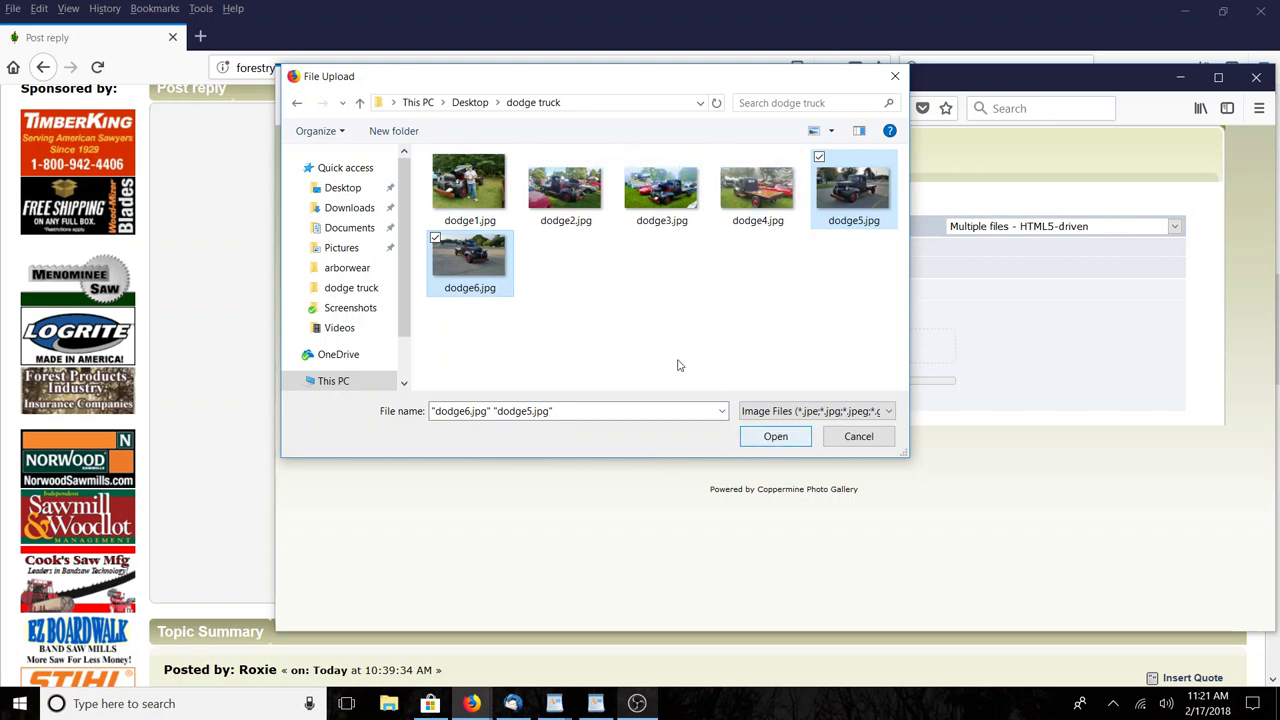
{"action": "left_click", "coordinate": [775, 437]}
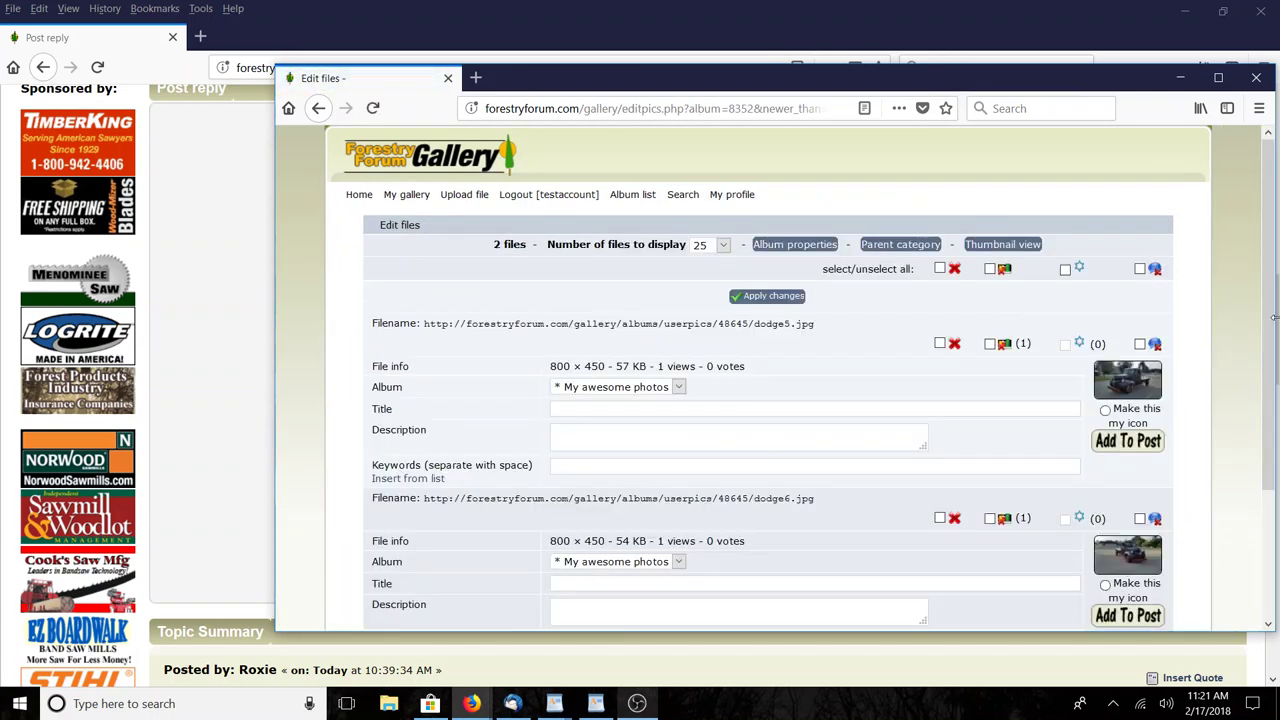
- Add the dodge5 and dodge6 photos to the reply as image links
{"action": "scroll", "coordinate": [1268, 318], "scroll_direction": "down", "scroll_amount": 2}
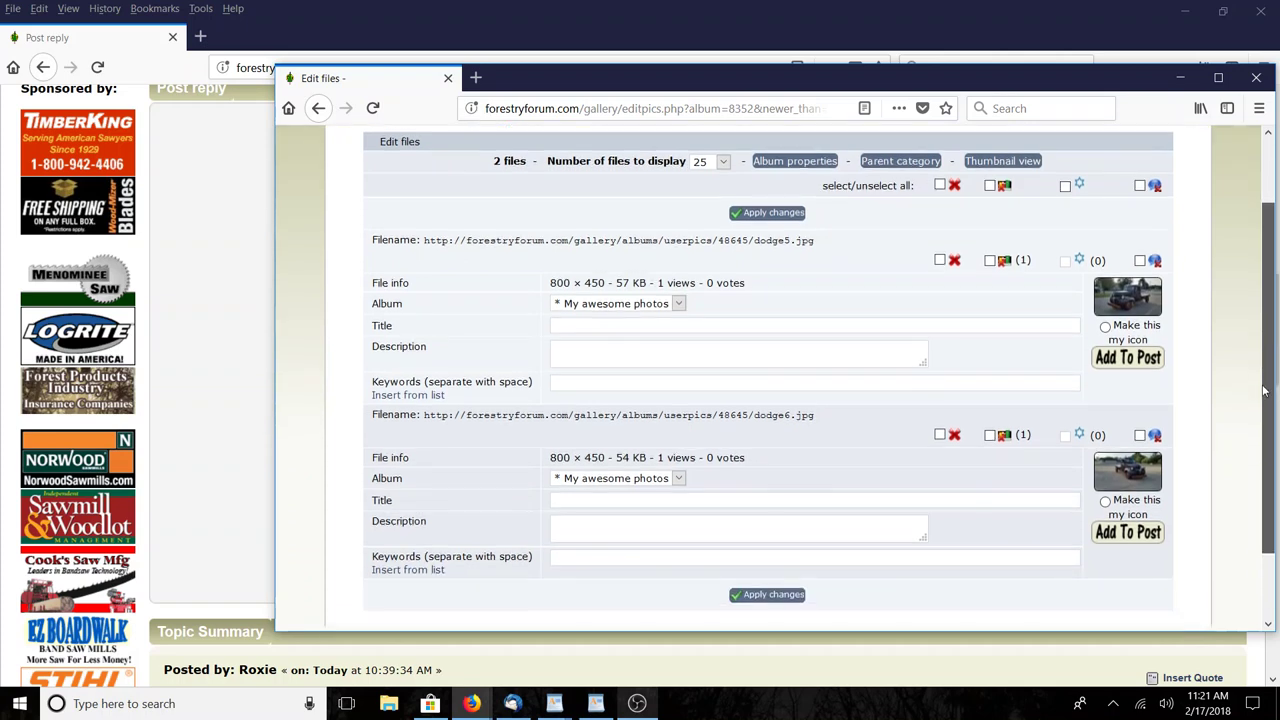
{"action": "left_click", "coordinate": [1143, 367]}
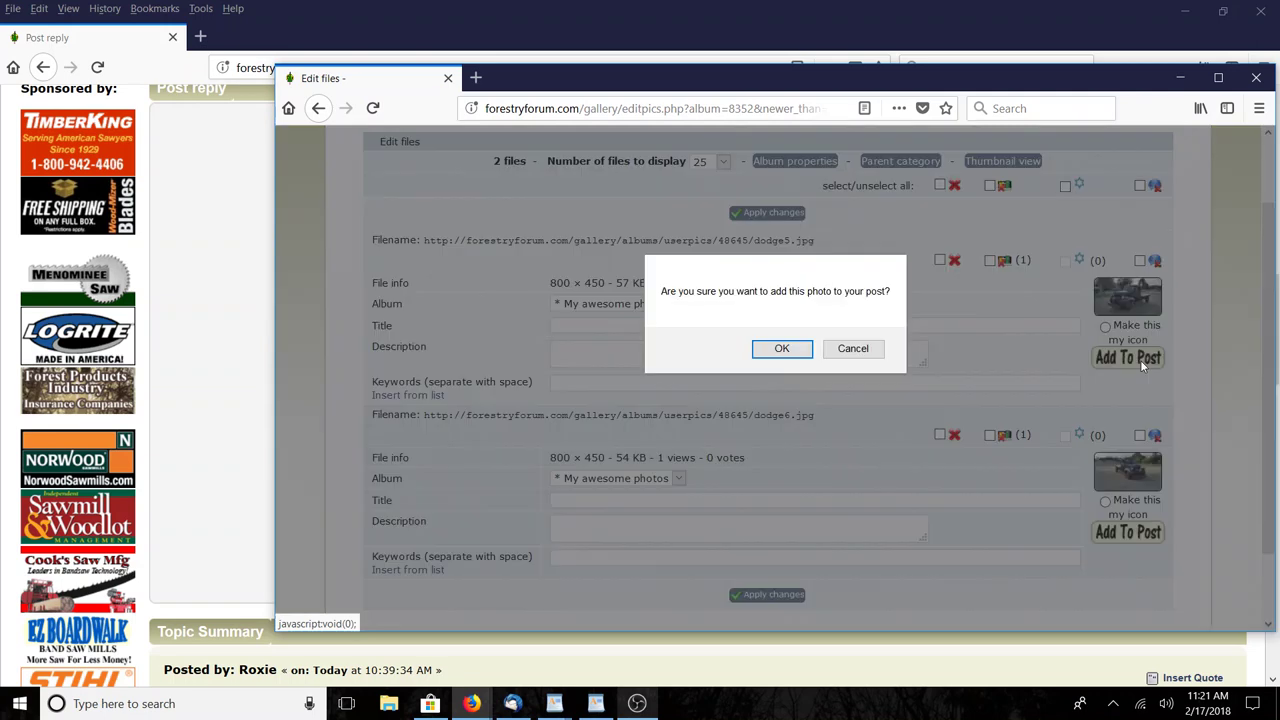
{"action": "left_click", "coordinate": [782, 349]}
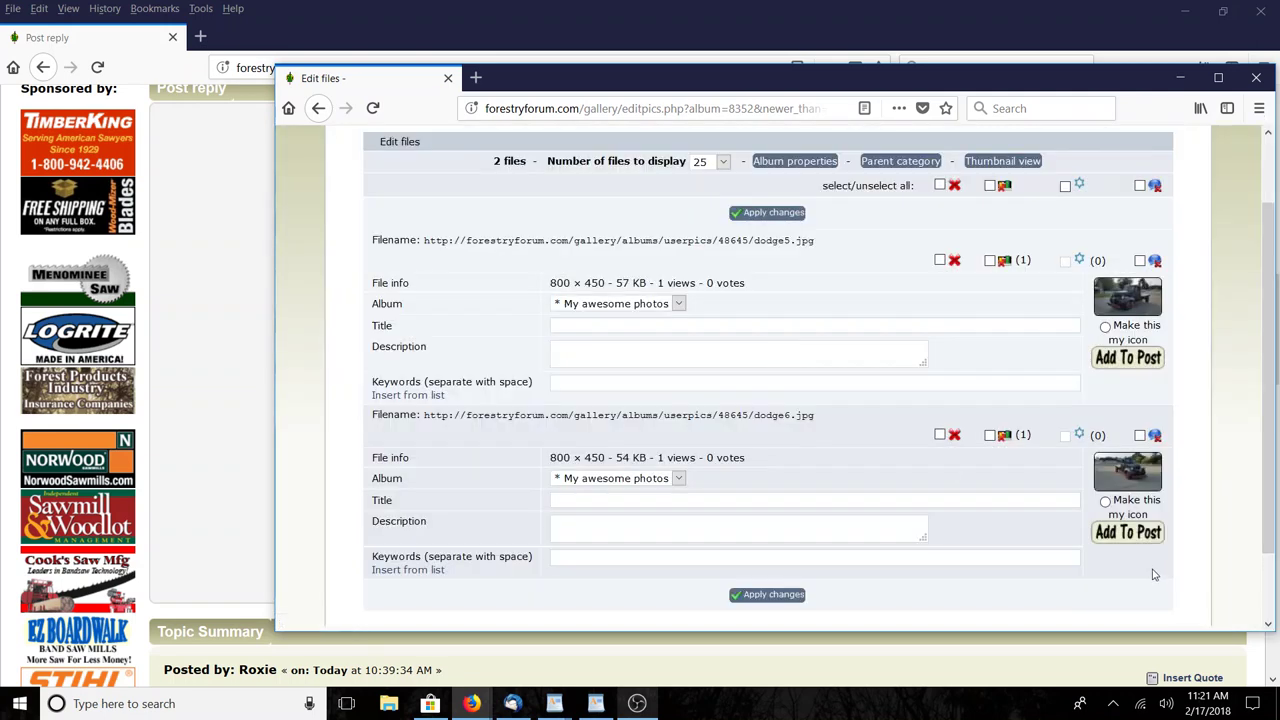
{"action": "left_click", "coordinate": [1131, 535]}
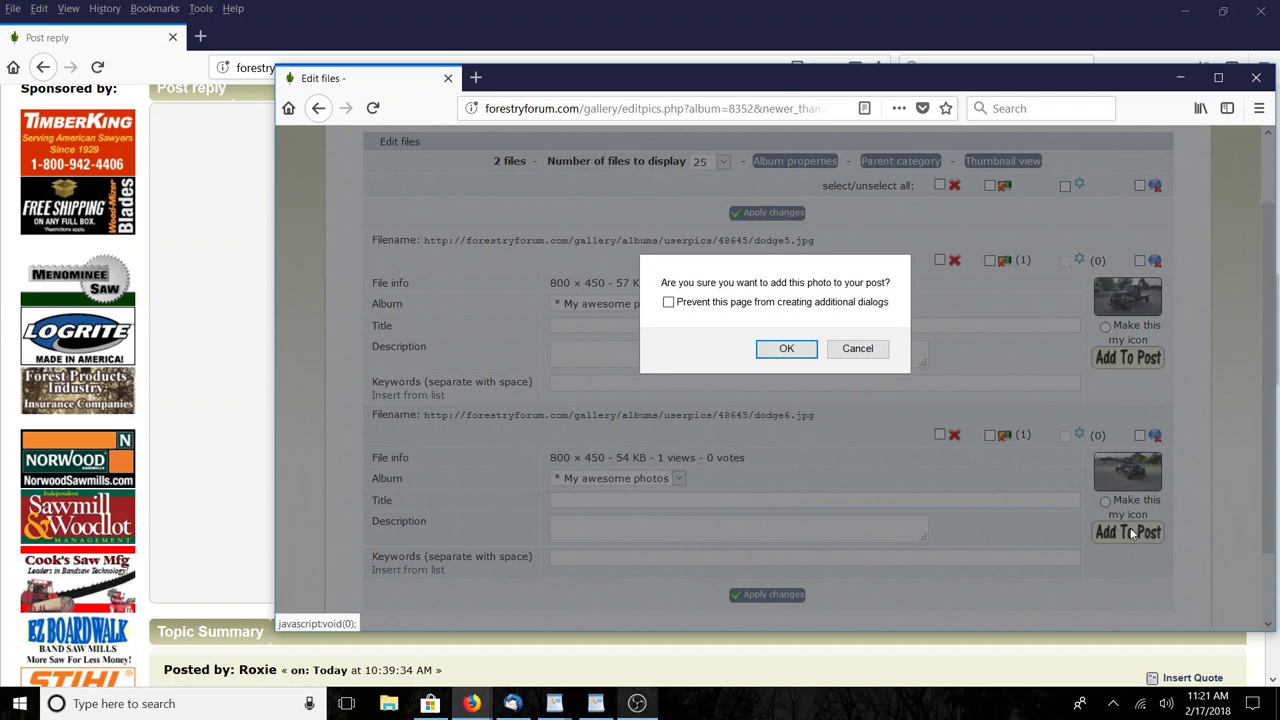
{"action": "left_click", "coordinate": [785, 349]}
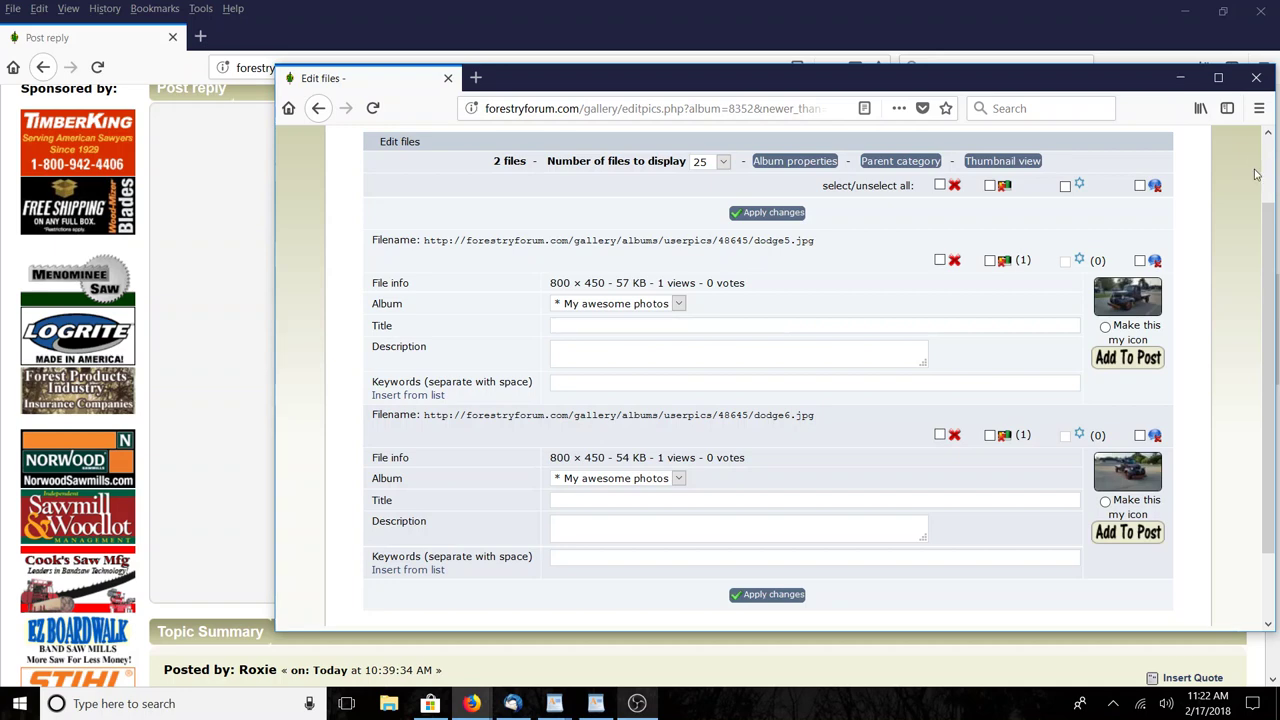
- View the first truck photo full size, then close the gallery window
{"action": "left_click", "coordinate": [1122, 305]}
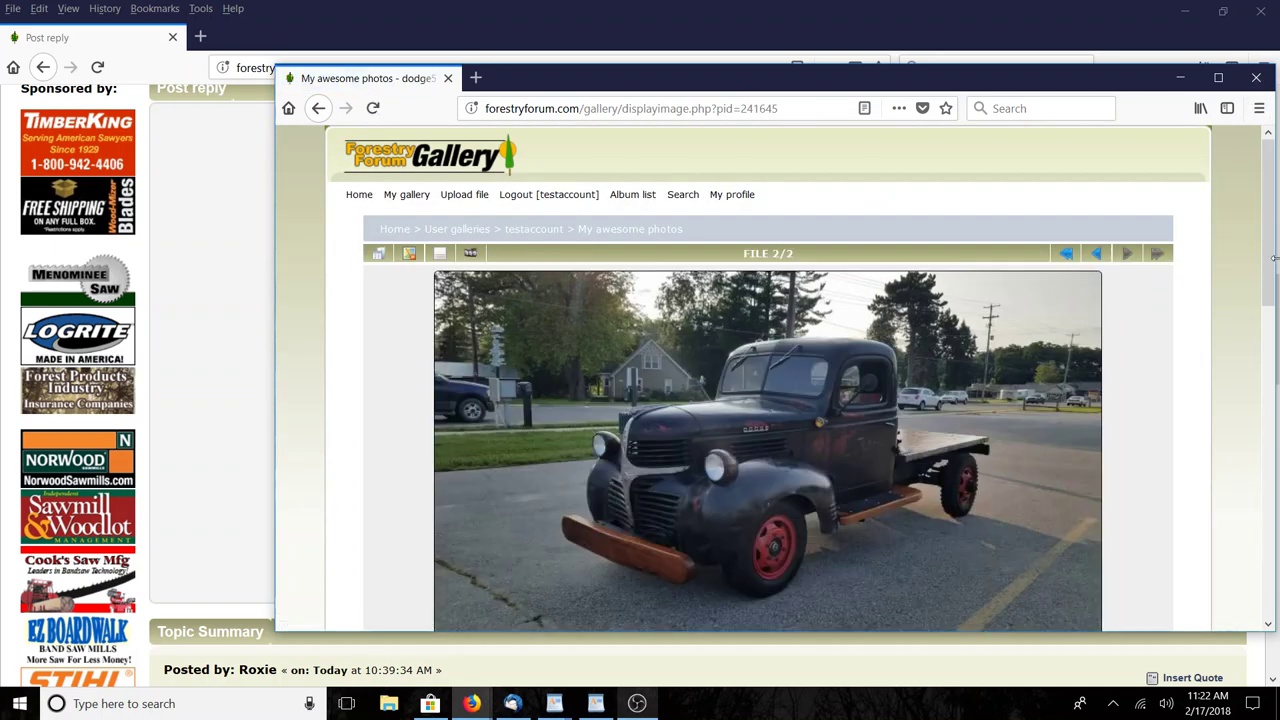
{"action": "left_click_drag", "start_coordinate": [1270, 268], "coordinate": [1270, 280]}
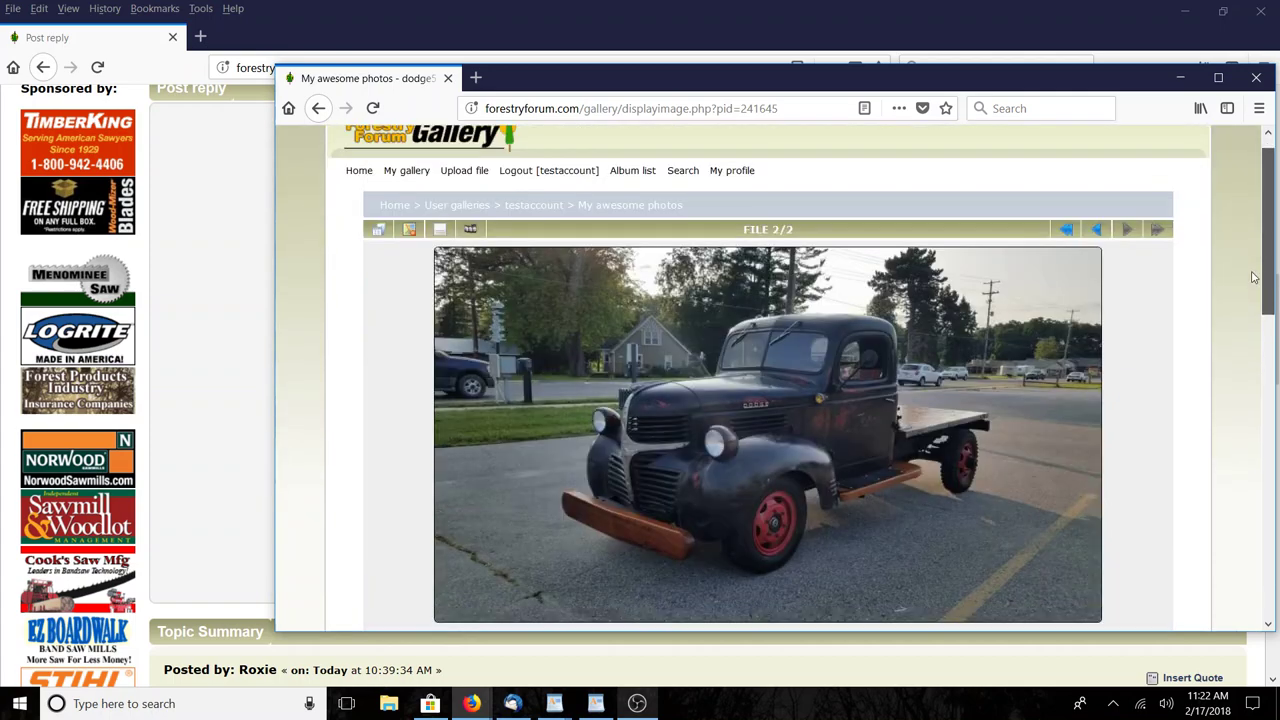
{"action": "left_click", "coordinate": [1257, 79]}
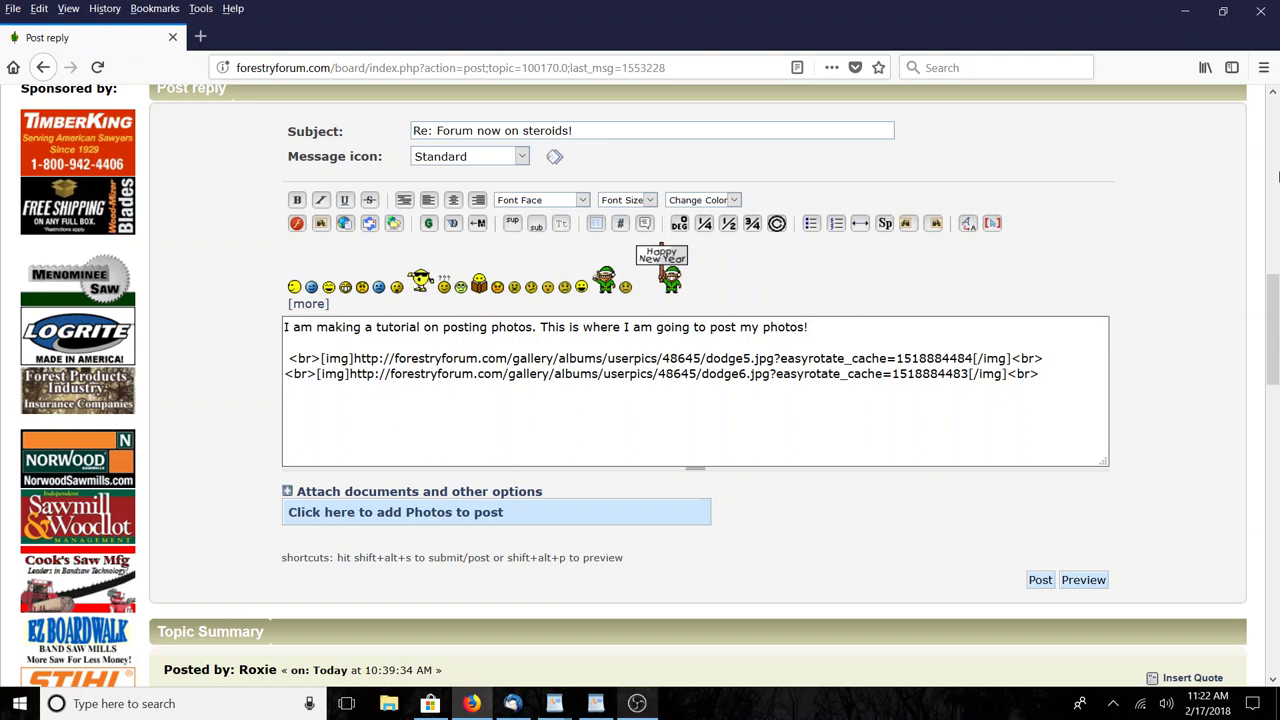
- Put 'My first photo' above dodge5 and 'My second photo!' above dodge6, then post the reply
{"action": "key", "text": "Return"}
{"action": "type", "text": "My f"}
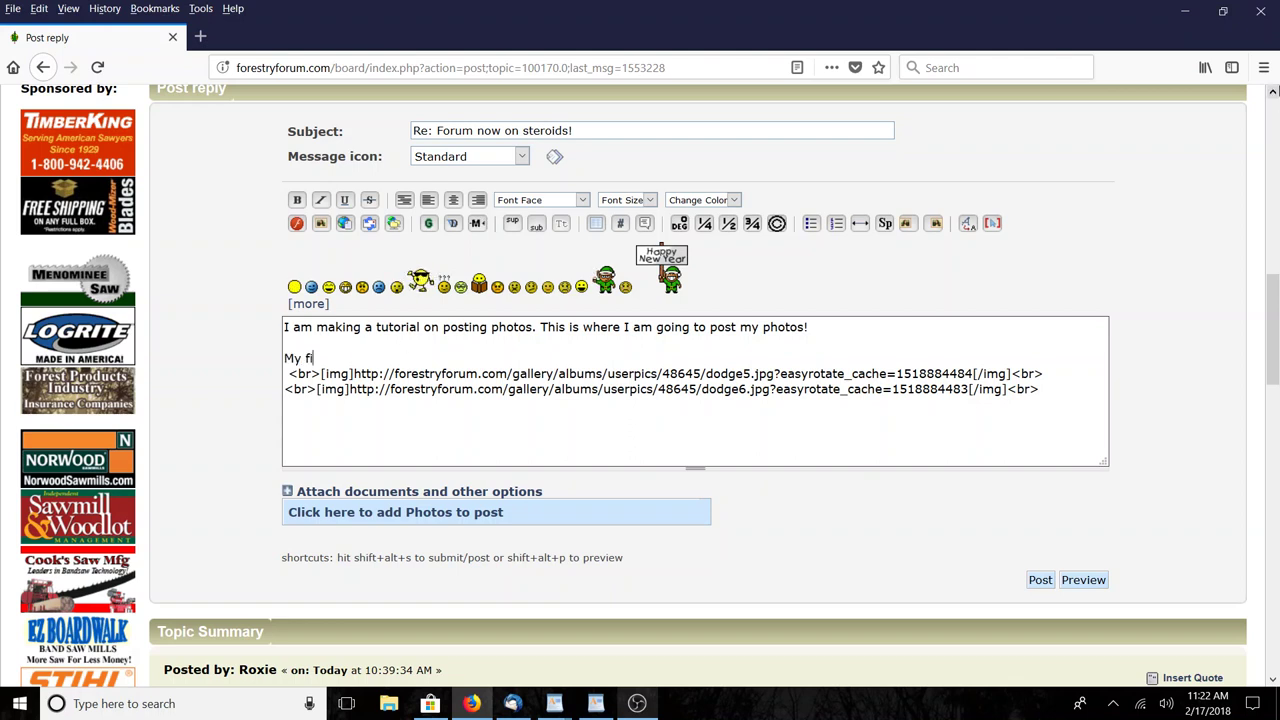
{"action": "type", "text": "rest "}
{"action": "type", "text": "photo"}
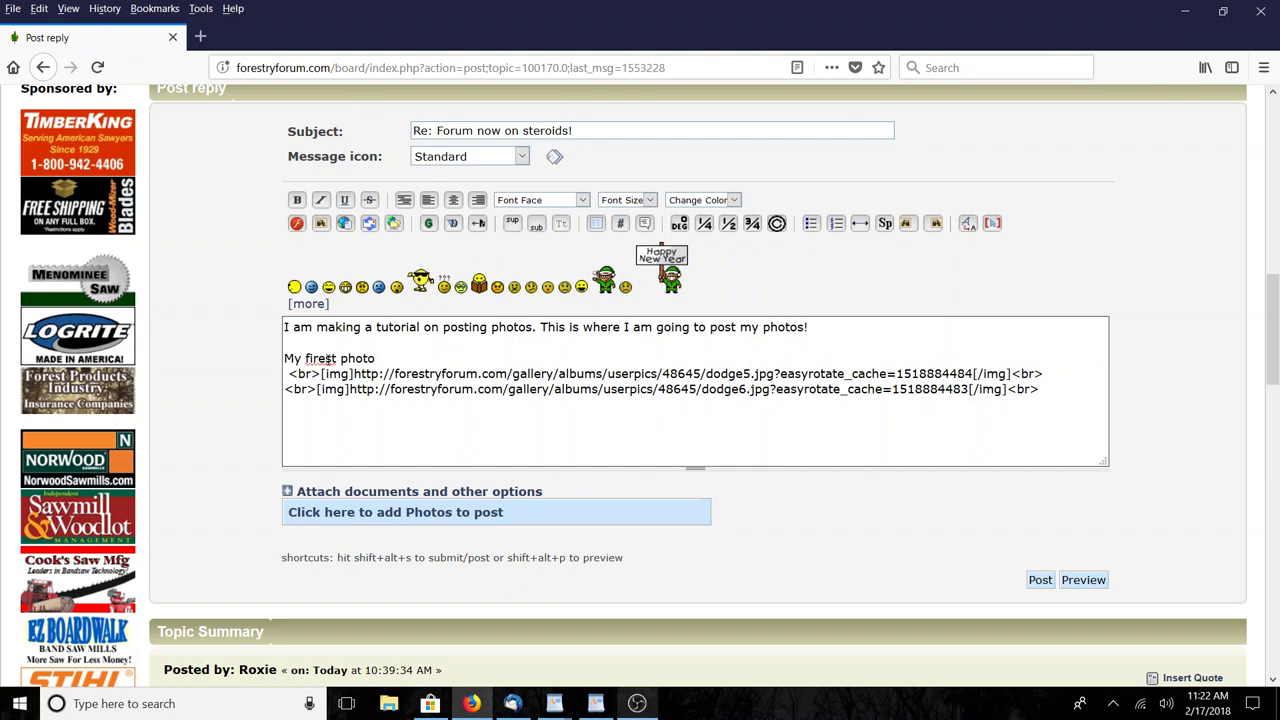
{"action": "key", "text": "BackSpace"}
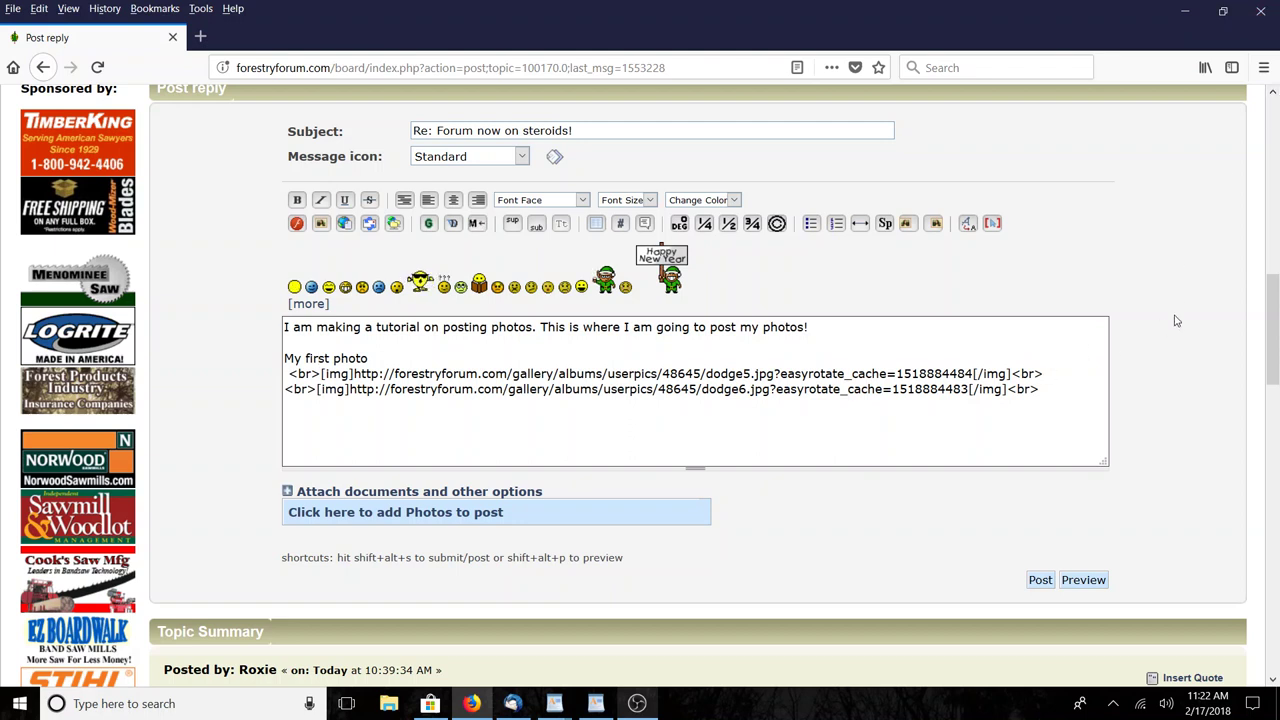
{"action": "key", "text": "Return"}
{"action": "key", "text": "Return"}
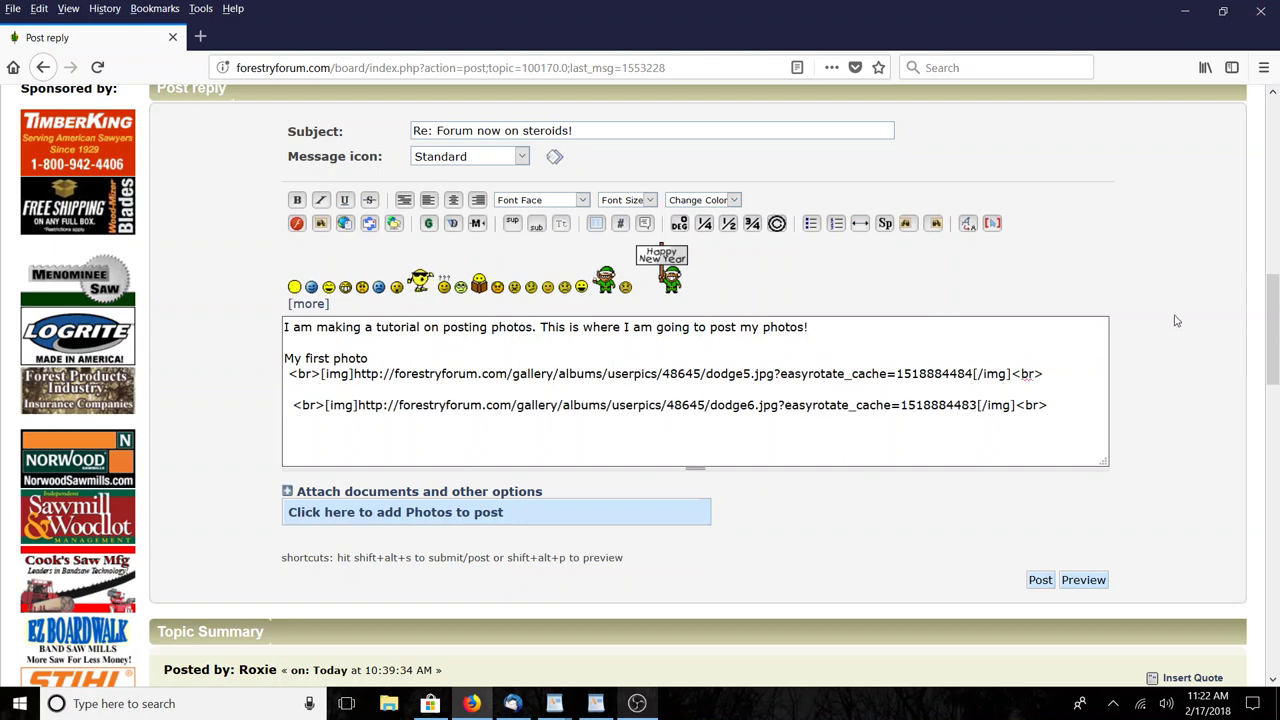
{"action": "key", "text": "Return"}
{"action": "type", "text": "My secon"}
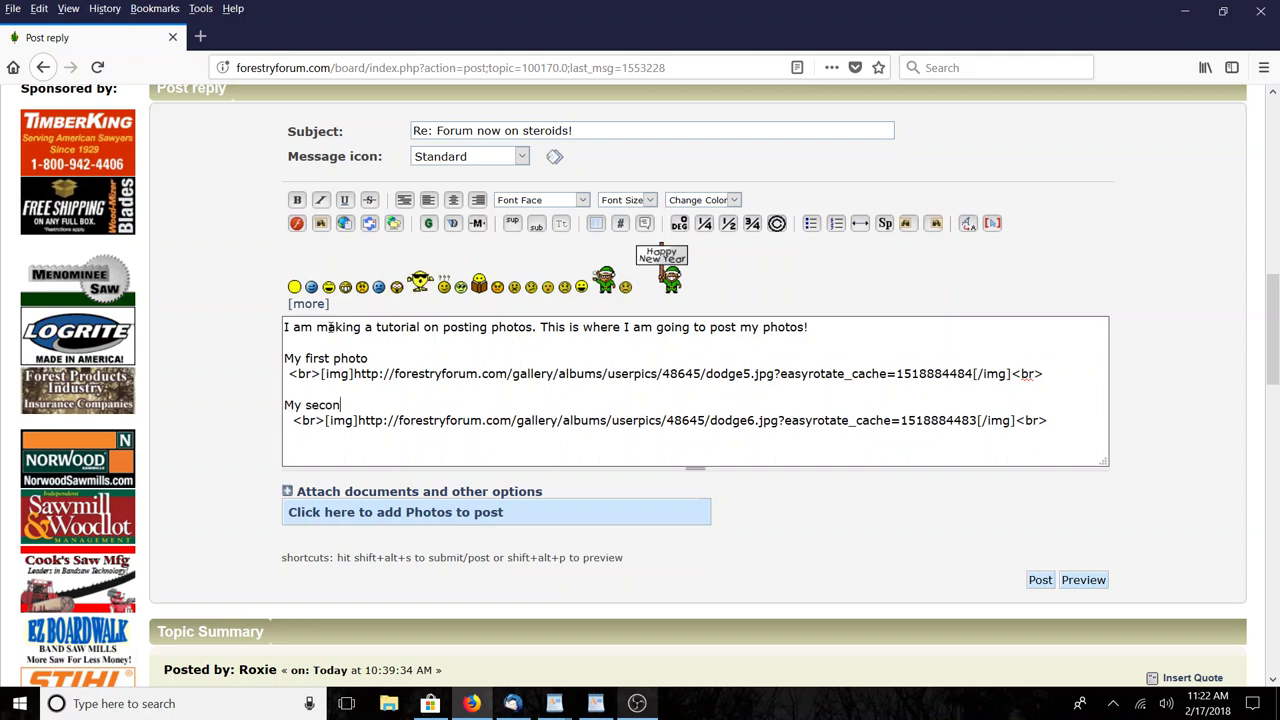
{"action": "type", "text": "d photo!"}
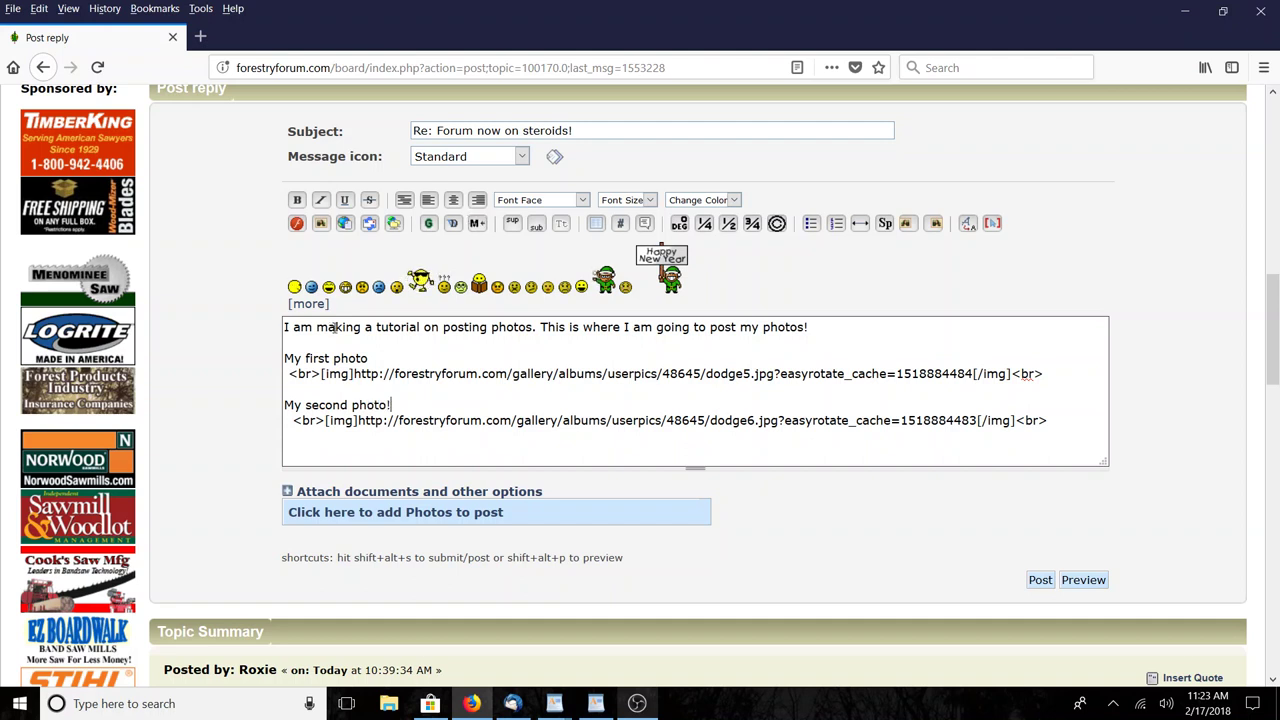
{"action": "key", "text": "Return"}
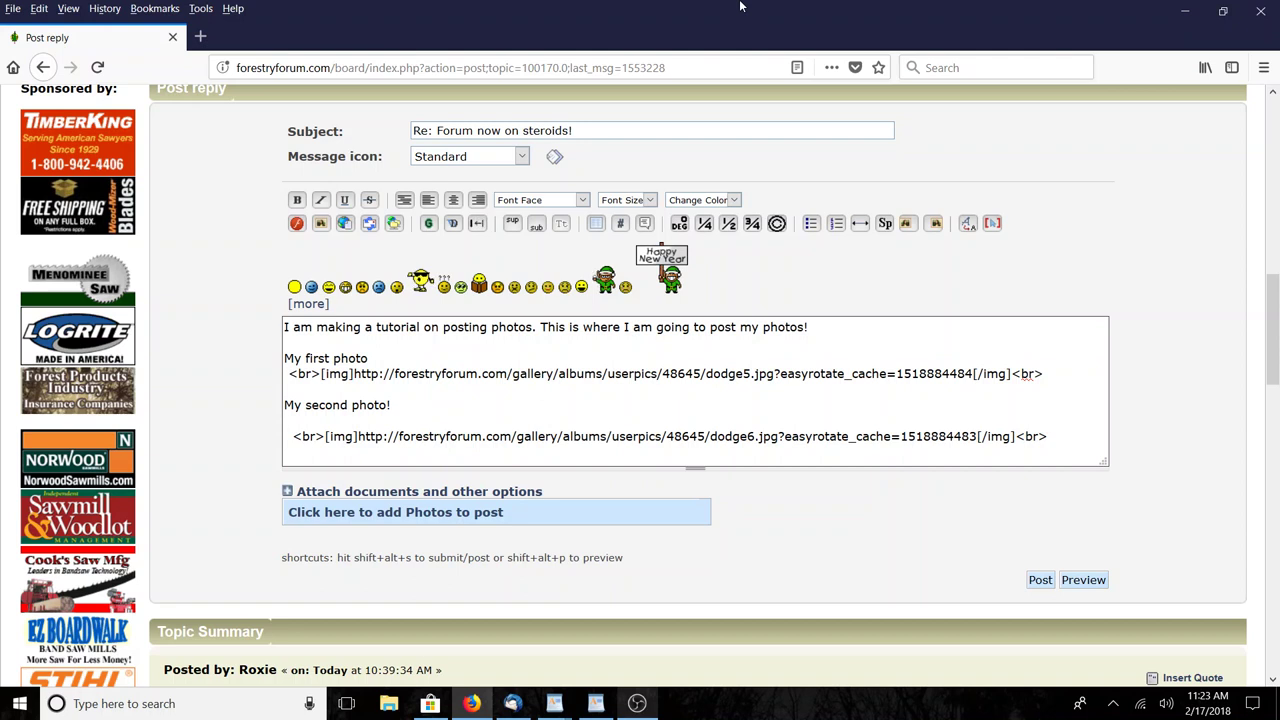
{"action": "left_click", "coordinate": [1044, 581]}
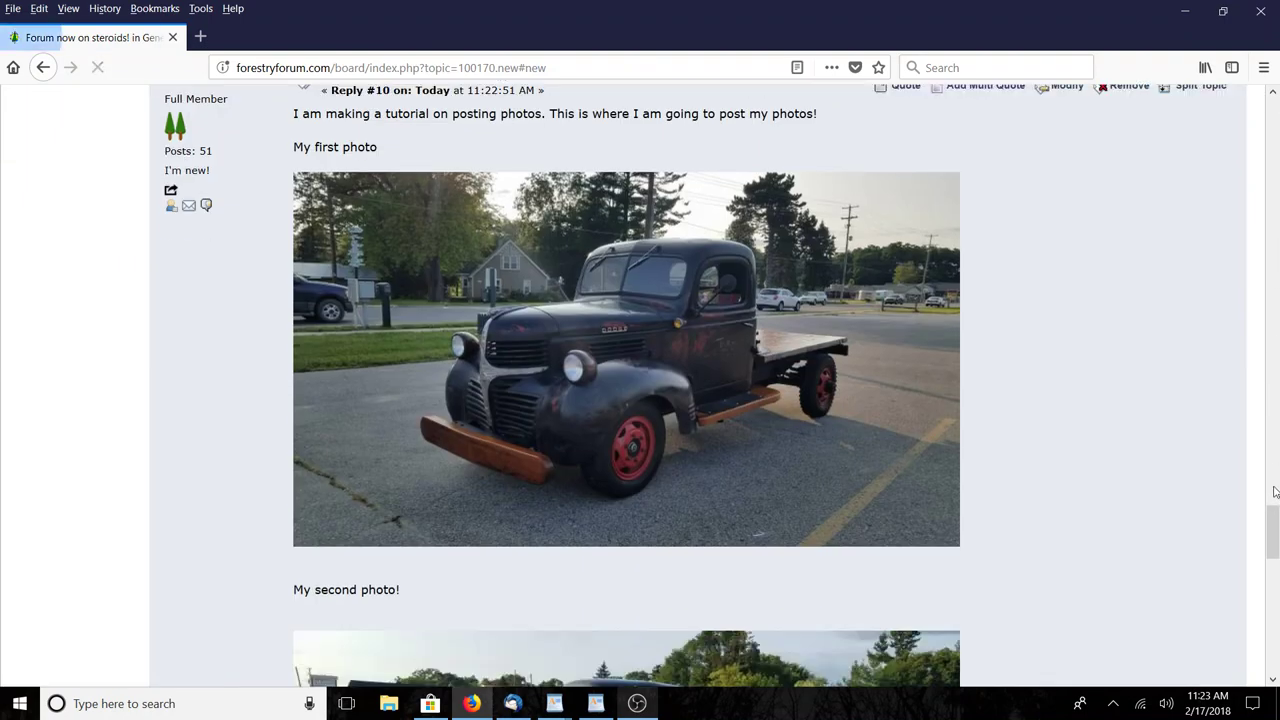
- Check both captioned truck photos in the posted reply, then start another reply to the topic
{"action": "mouse_move", "coordinate": [1273, 525]}
{"action": "left_mouse_down"}
{"action": "mouse_move", "coordinate": [1273, 585]}
{"action": "mouse_move", "coordinate": [1275, 487]}
{"action": "mouse_move", "coordinate": [1273, 585]}
{"action": "left_mouse_up"}
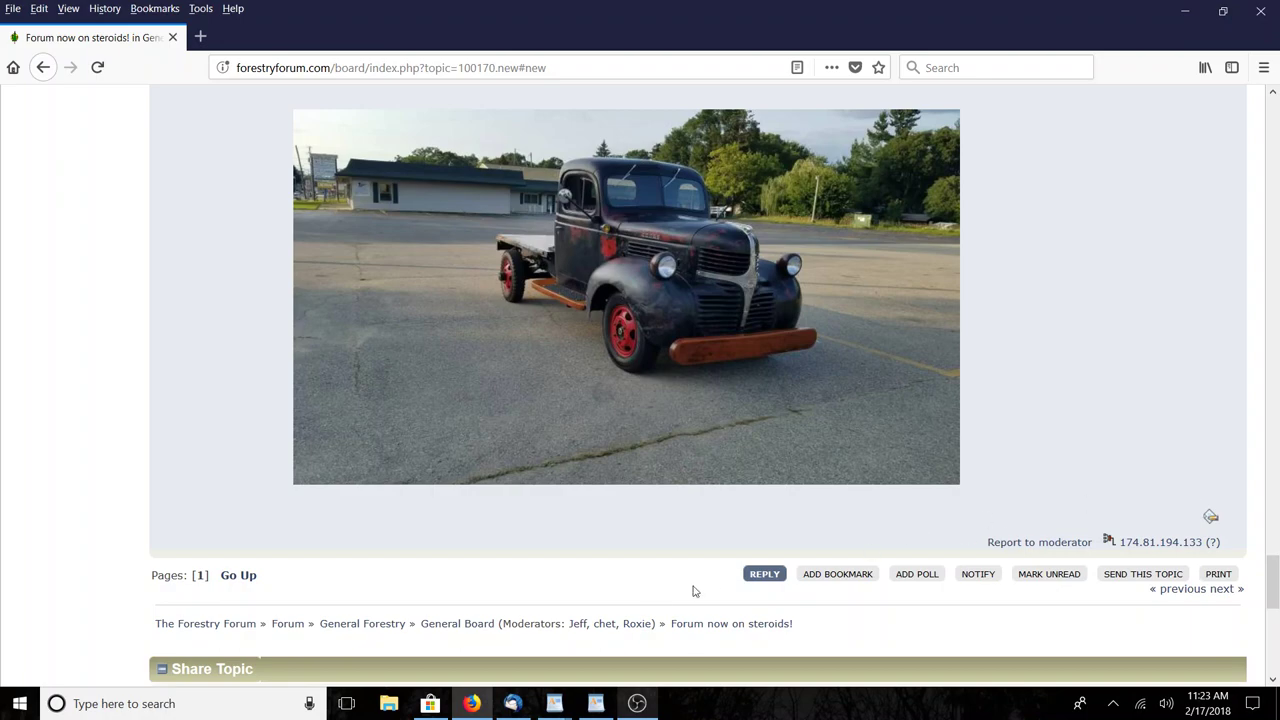
{"action": "left_click", "coordinate": [768, 578]}
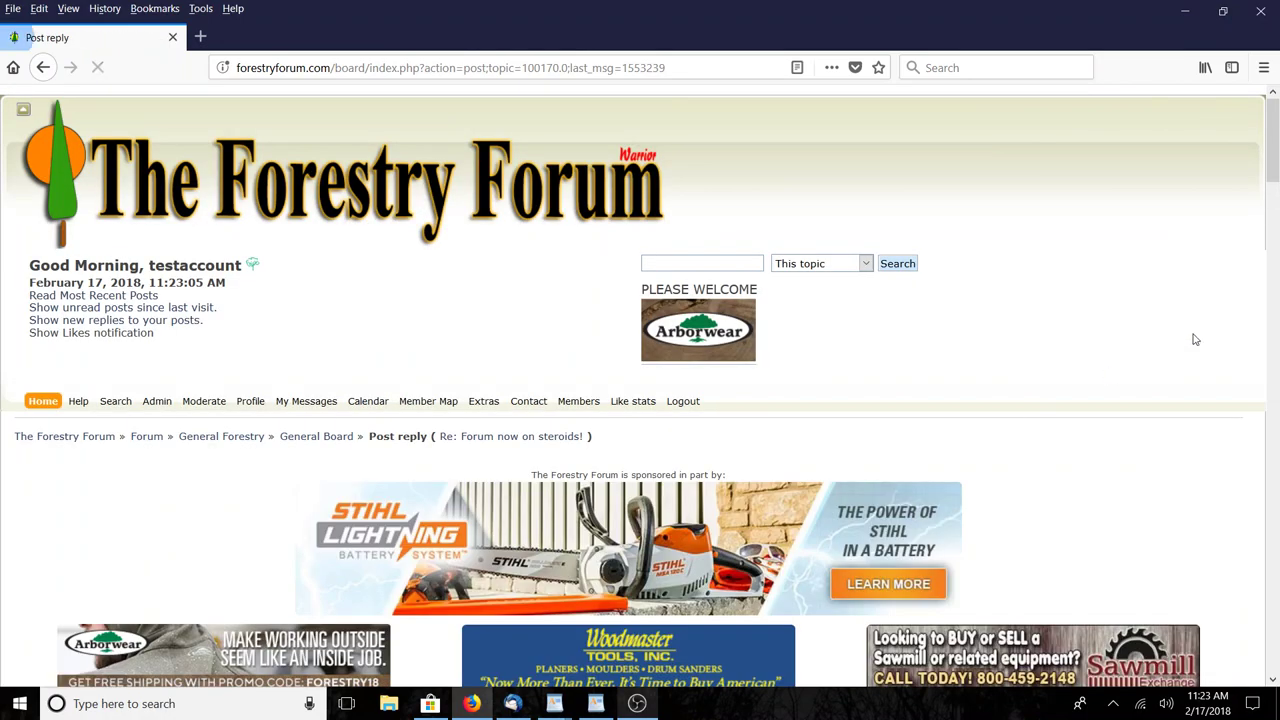
- Upload dodge2.jpg to the My awesome photos gallery album
{"action": "scroll", "coordinate": [1200, 330], "scroll_direction": "down", "scroll_amount": 10}
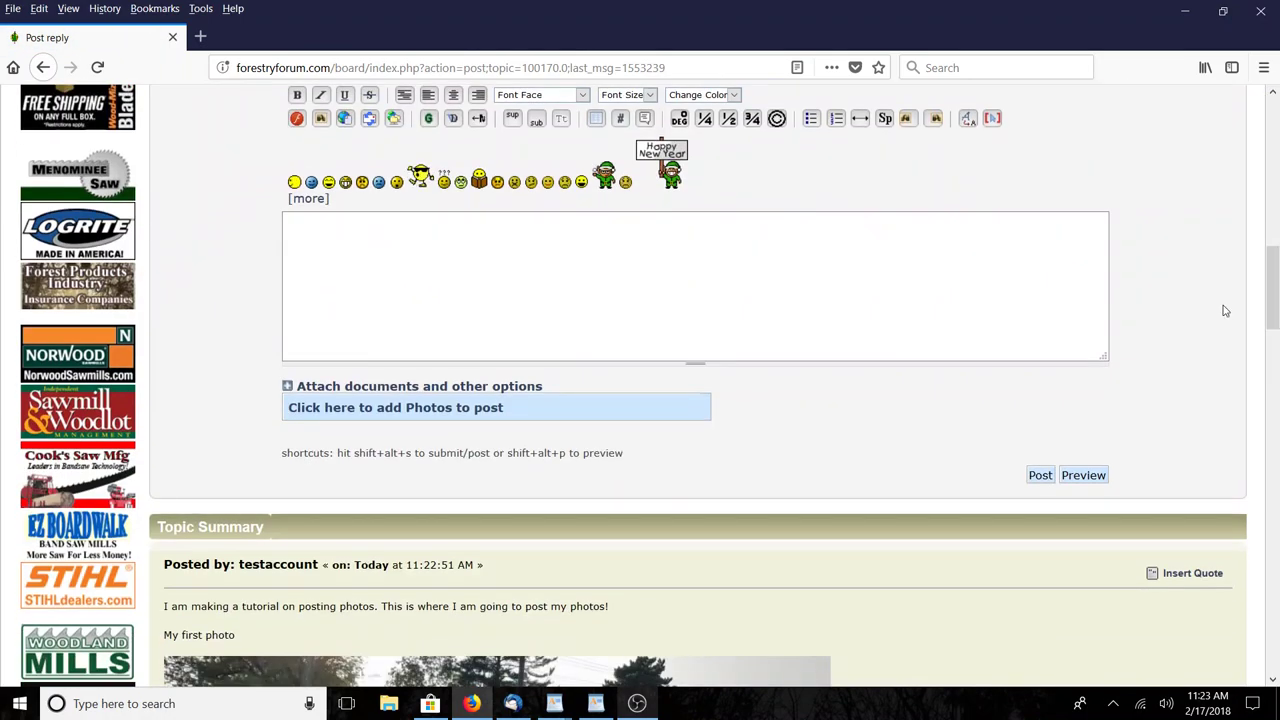
{"action": "left_click", "coordinate": [541, 400]}
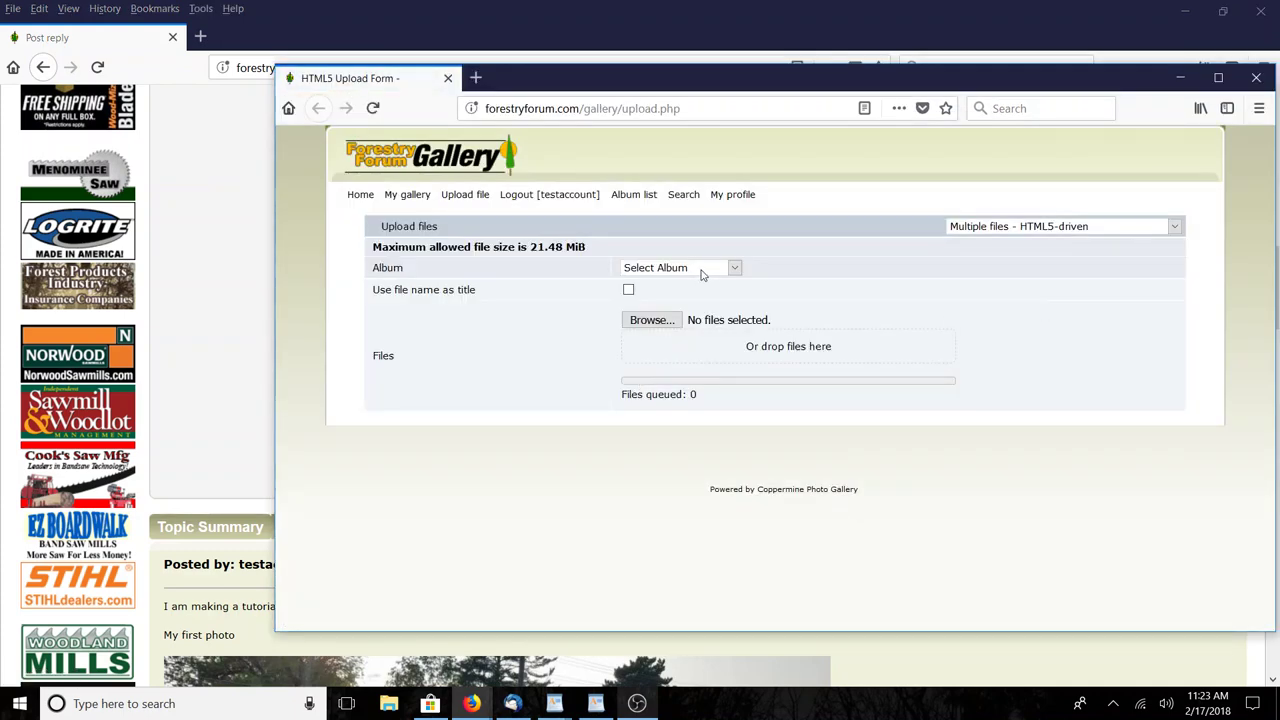
{"action": "left_click", "coordinate": [701, 268]}
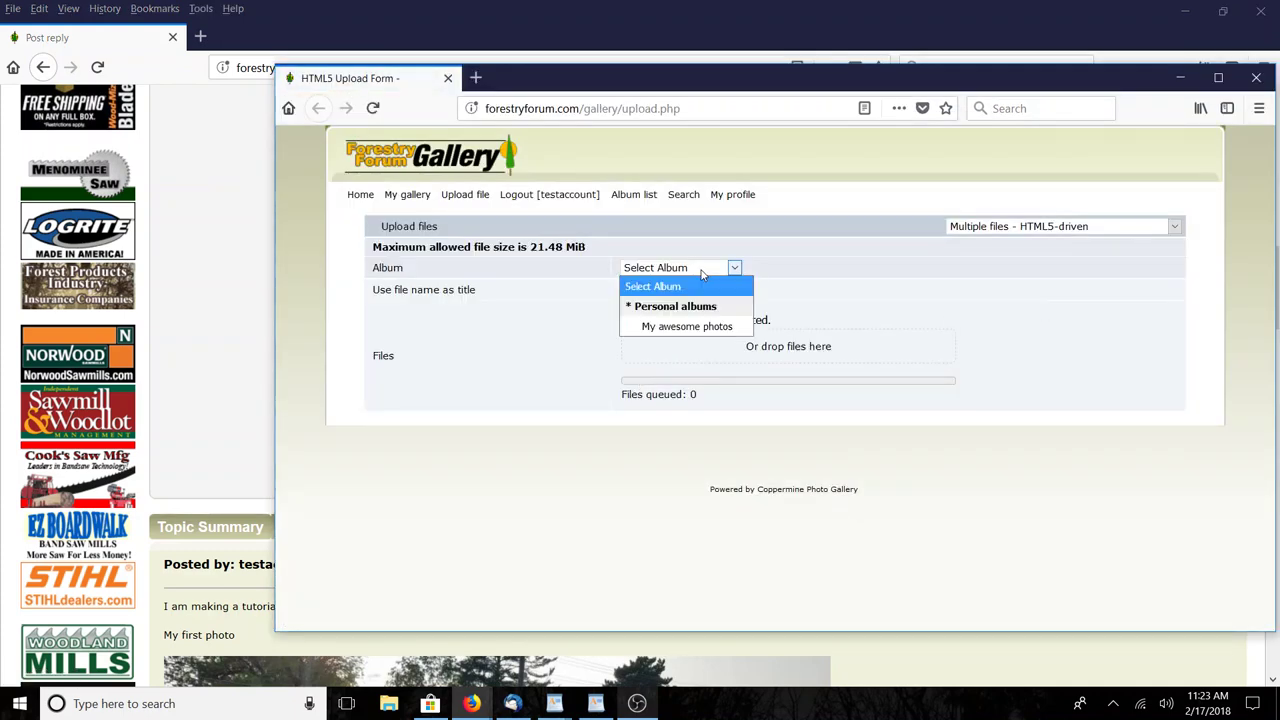
{"action": "left_click", "coordinate": [694, 326]}
{"action": "left_click", "coordinate": [663, 322]}
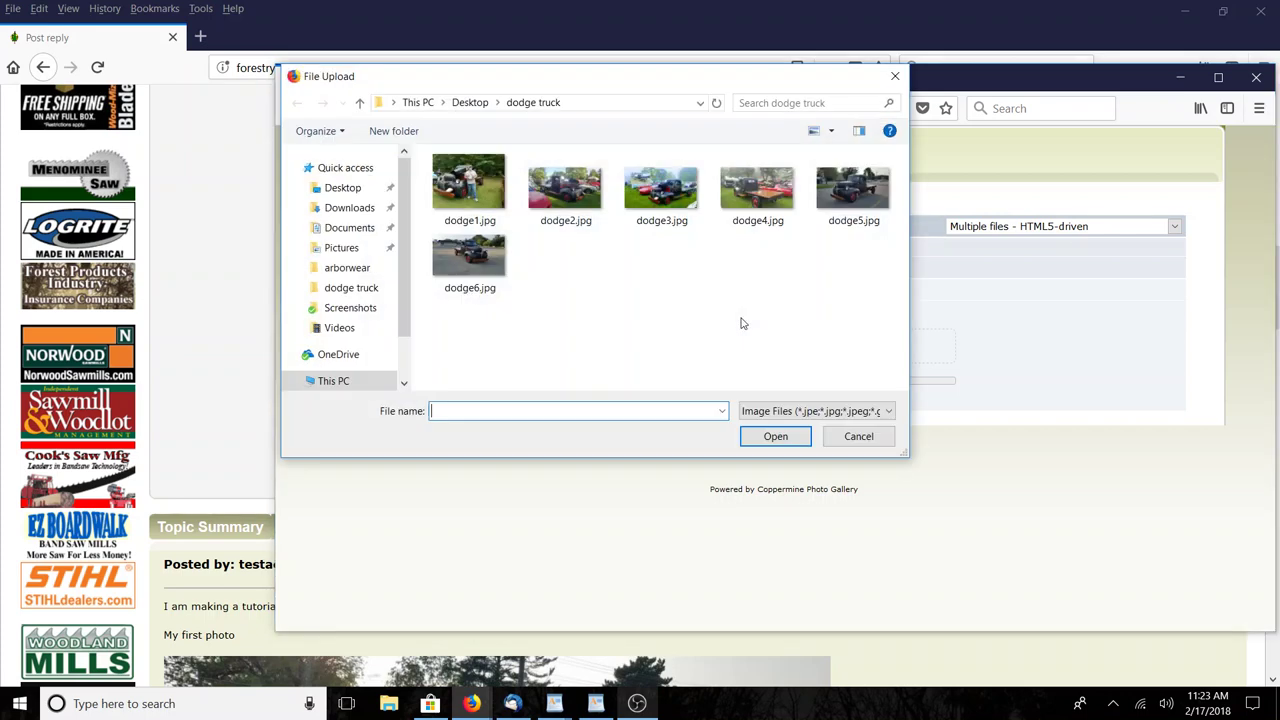
{"action": "left_click", "coordinate": [564, 190]}
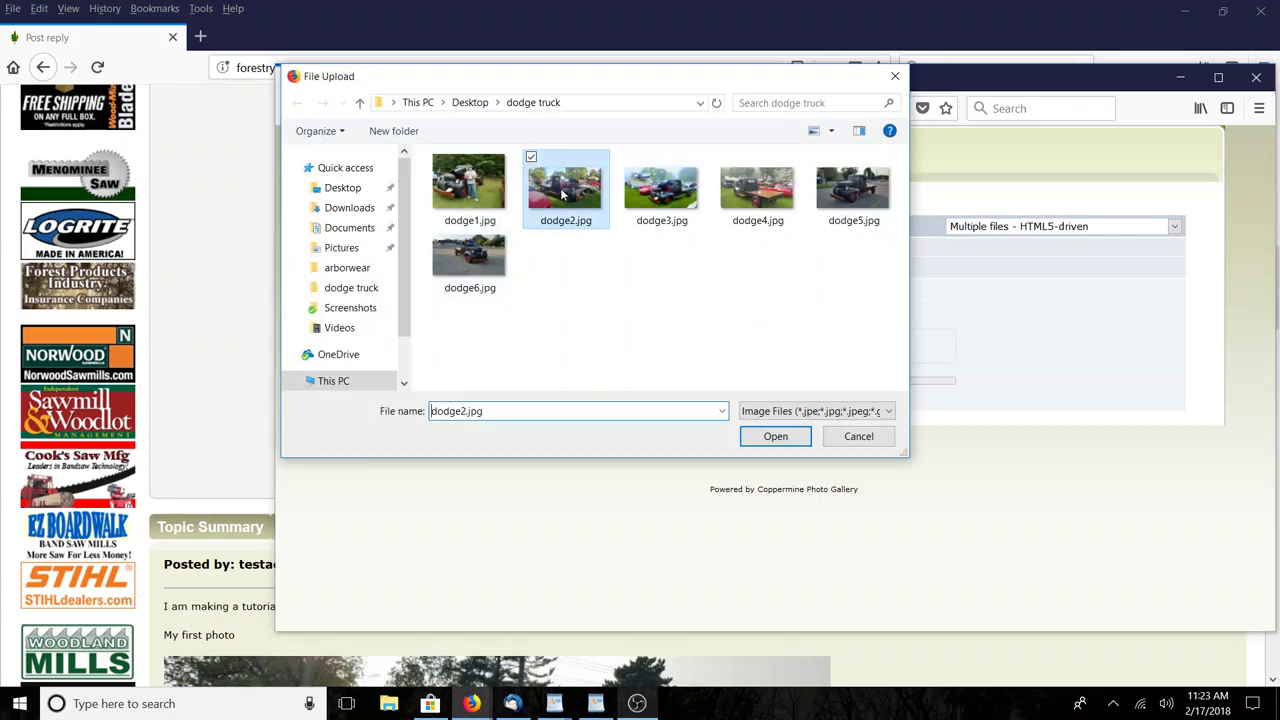
{"action": "left_click", "coordinate": [785, 438]}
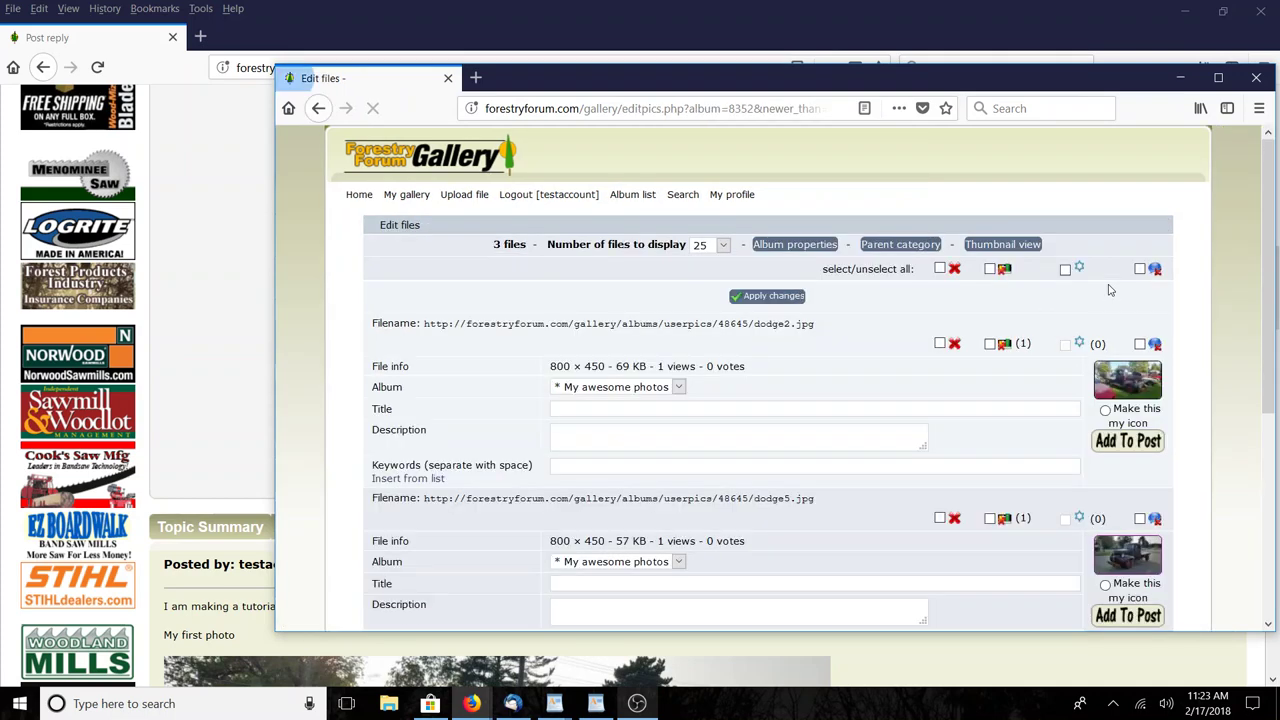
- Insert the dodge2.jpg image code into the reply and close the gallery window
{"action": "left_click", "coordinate": [1120, 442]}
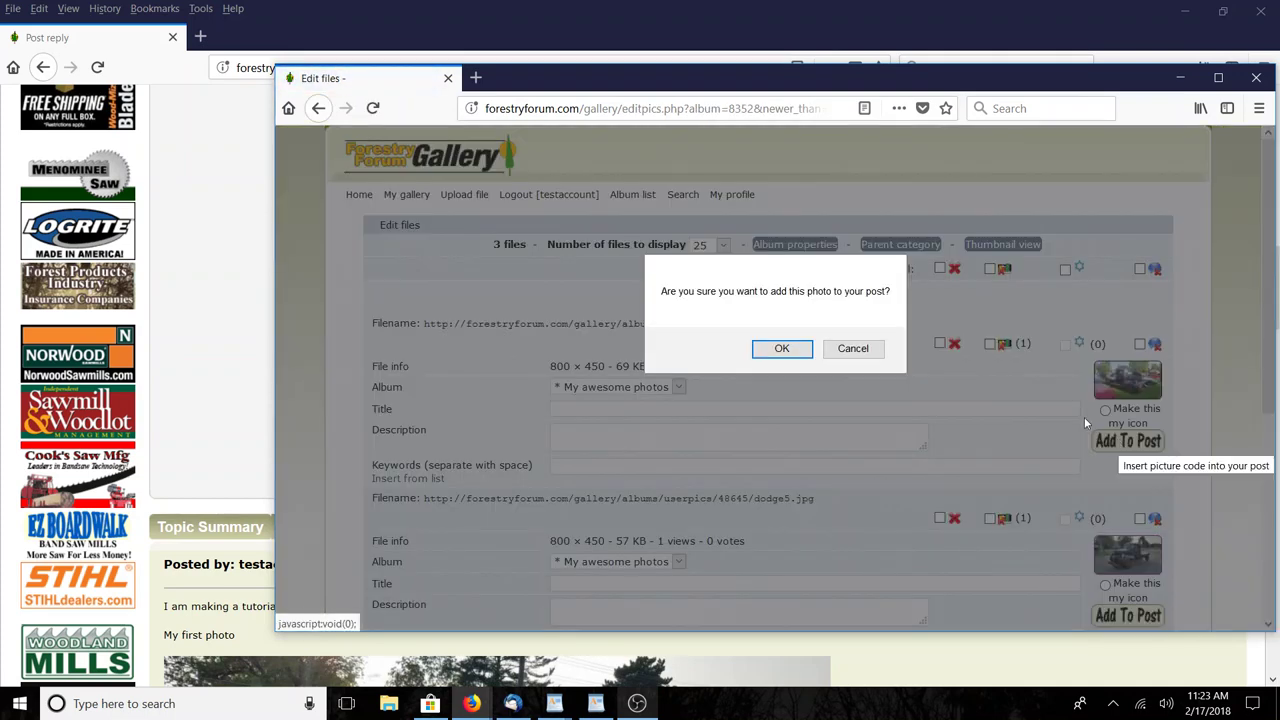
{"action": "left_click", "coordinate": [782, 348]}
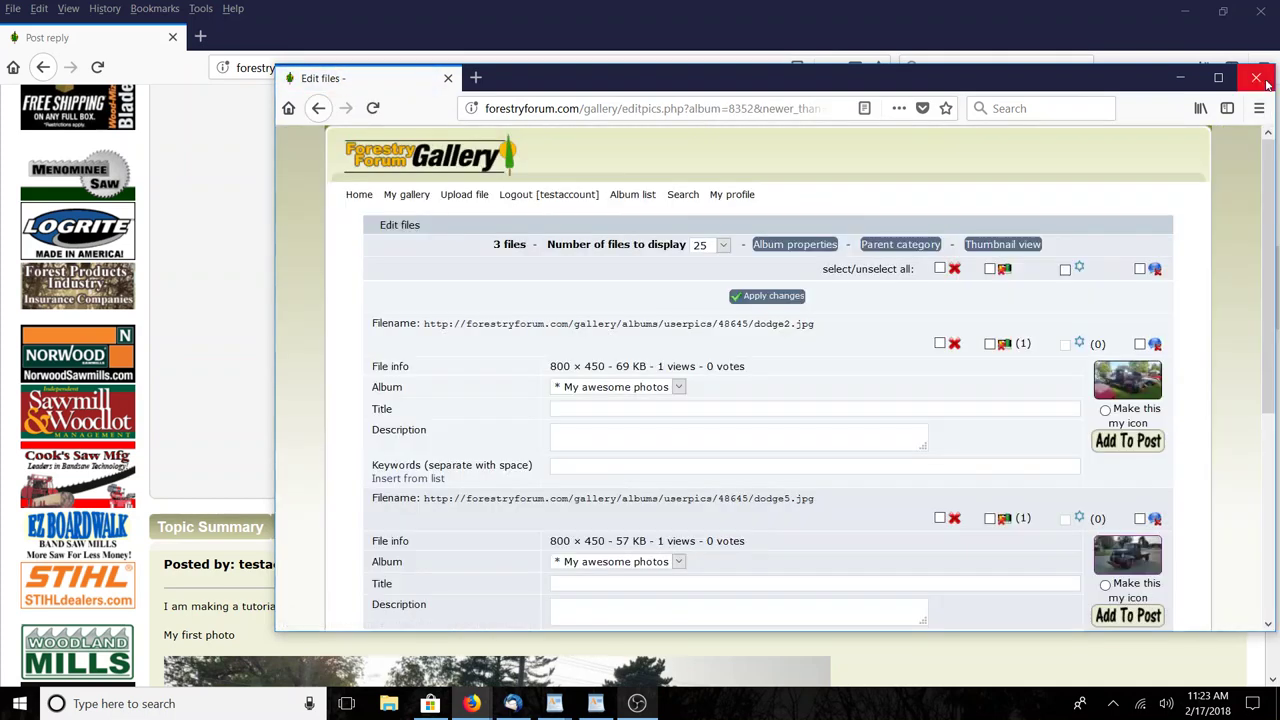
{"action": "left_click", "coordinate": [1256, 77]}
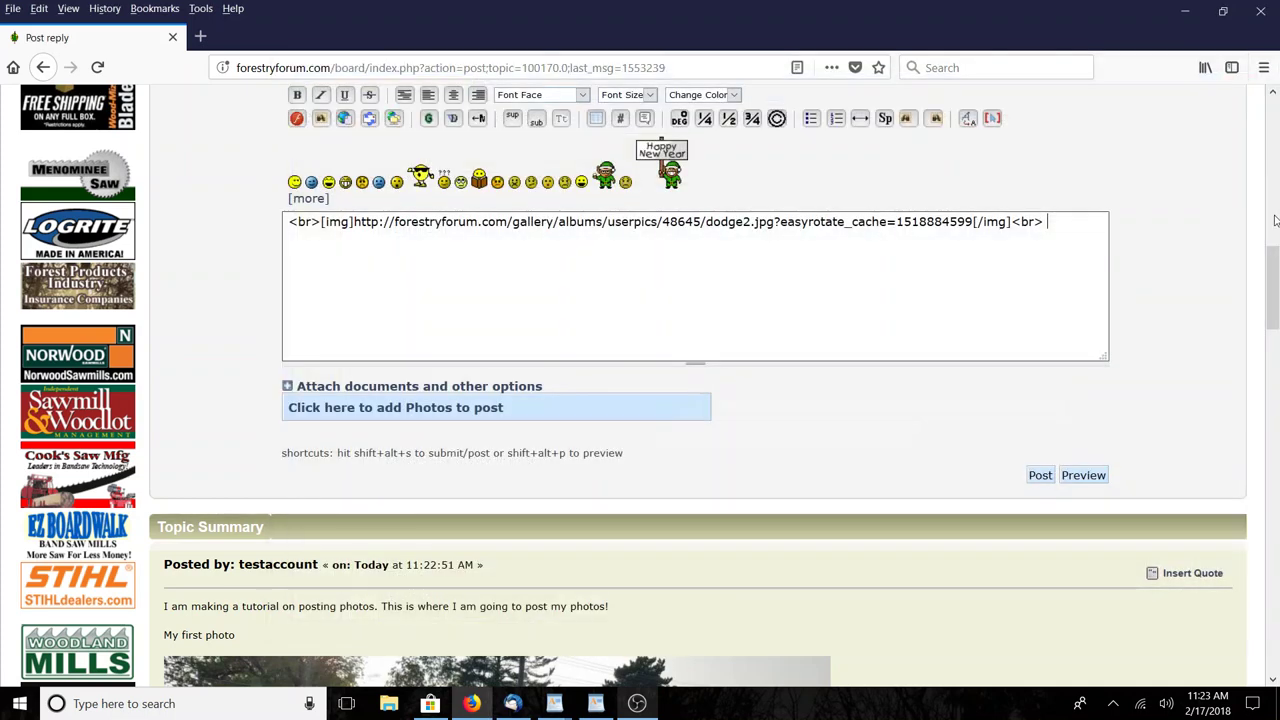
- Post the reply and view it as Reply #11 showing the dodge2 truck photo
{"action": "left_click", "coordinate": [1040, 475]}
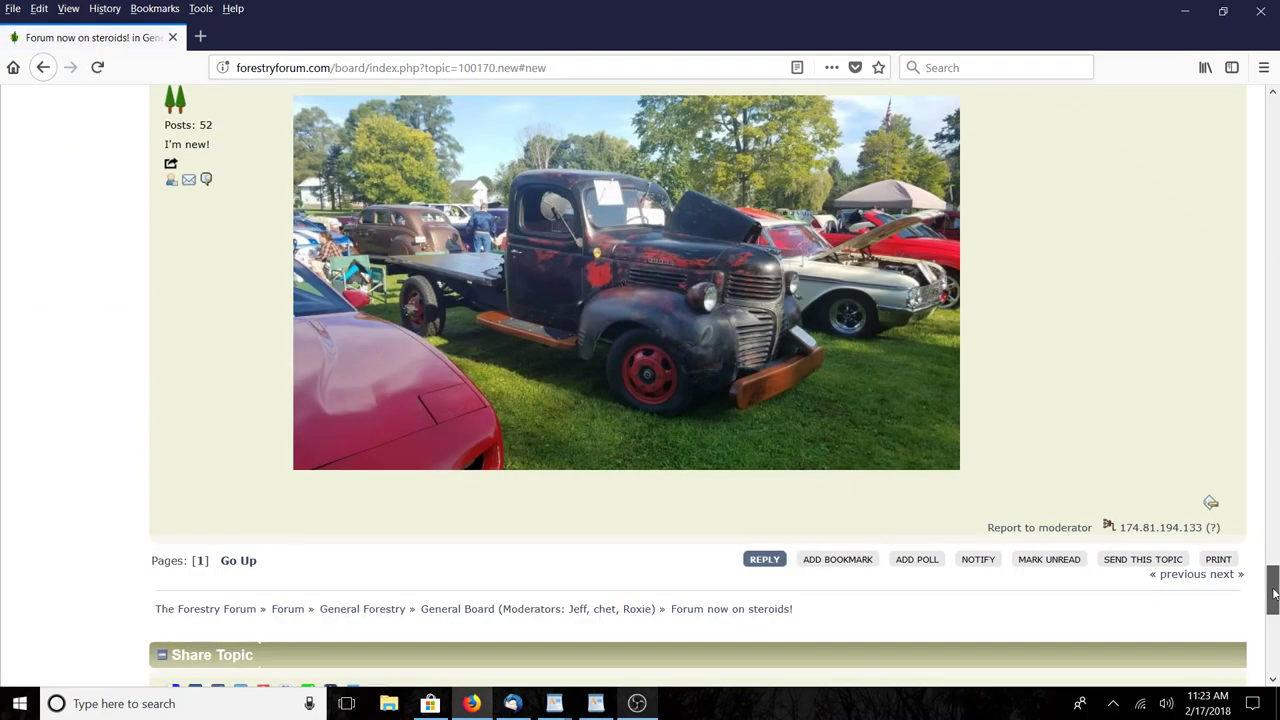
{"action": "mouse_move", "coordinate": [1272, 605]}
{"action": "left_mouse_down"}
{"action": "mouse_move", "coordinate": [1265, 557]}
{"action": "mouse_move", "coordinate": [1266, 592]}
{"action": "left_mouse_up"}
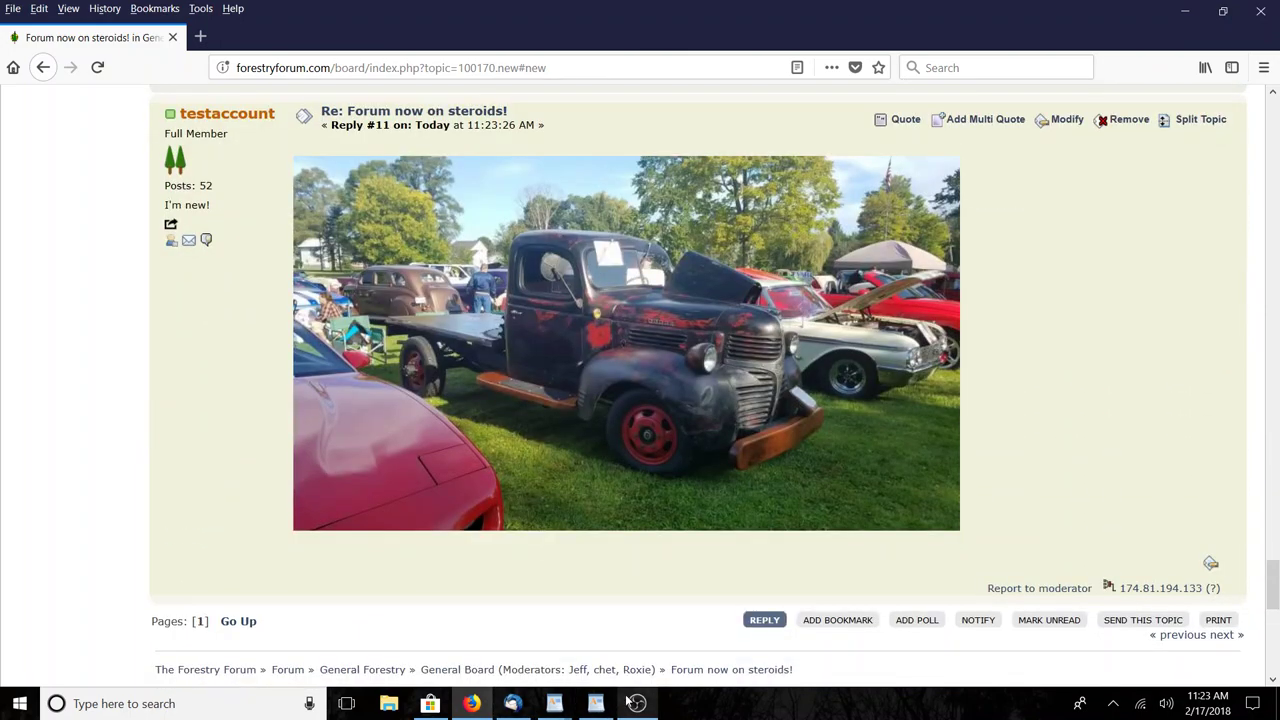